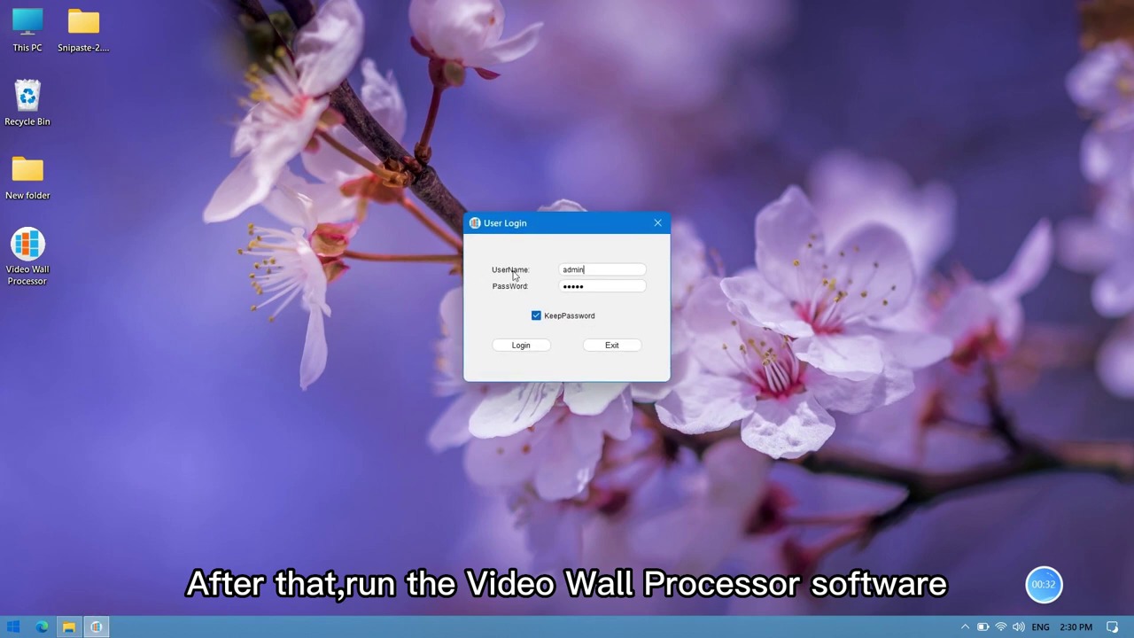
Log in to the processor software with the default administrator user name.
left_click_drag(594, 274, 511, 274)
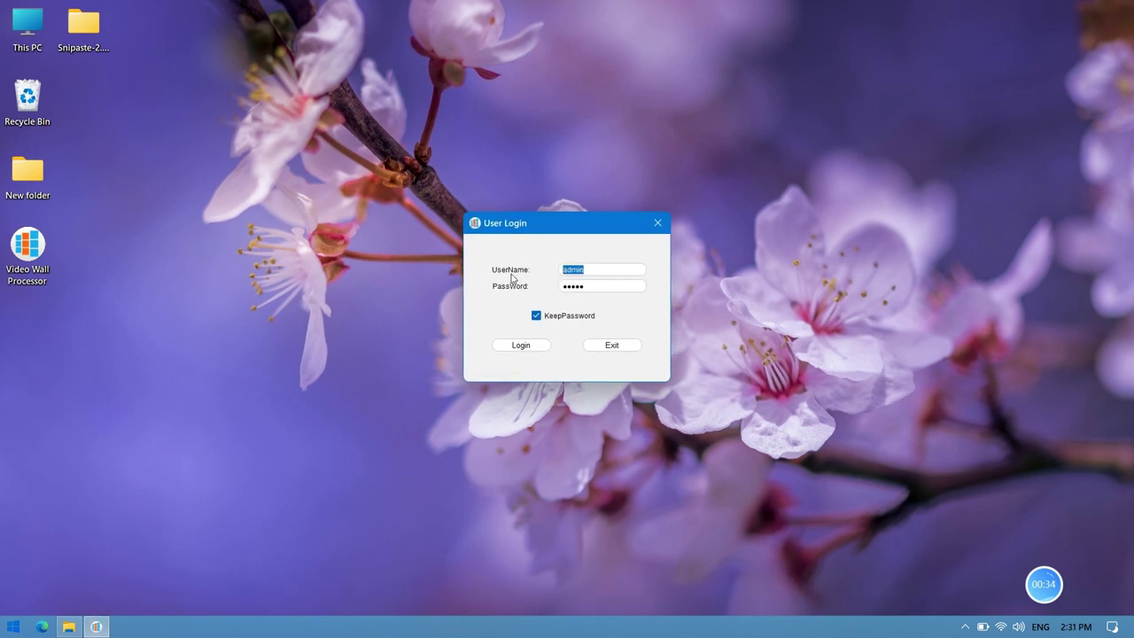
type("adm")
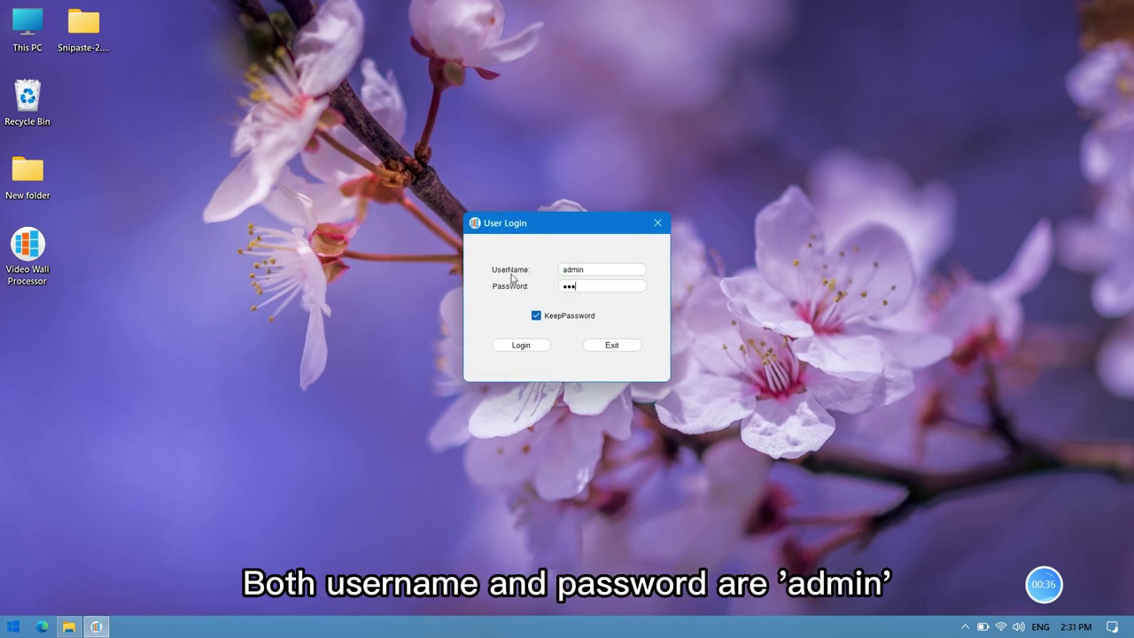
left_click(511, 345)
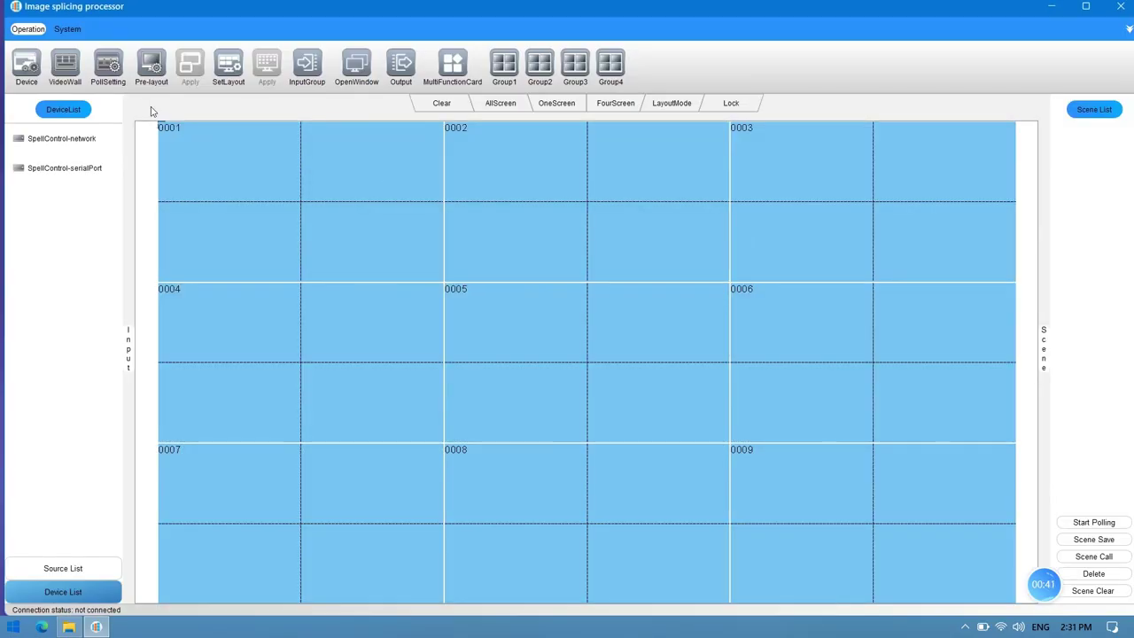
Connect to the SpellControl-network splicing controller and bring up its VideoWall settings.
left_click(88, 139)
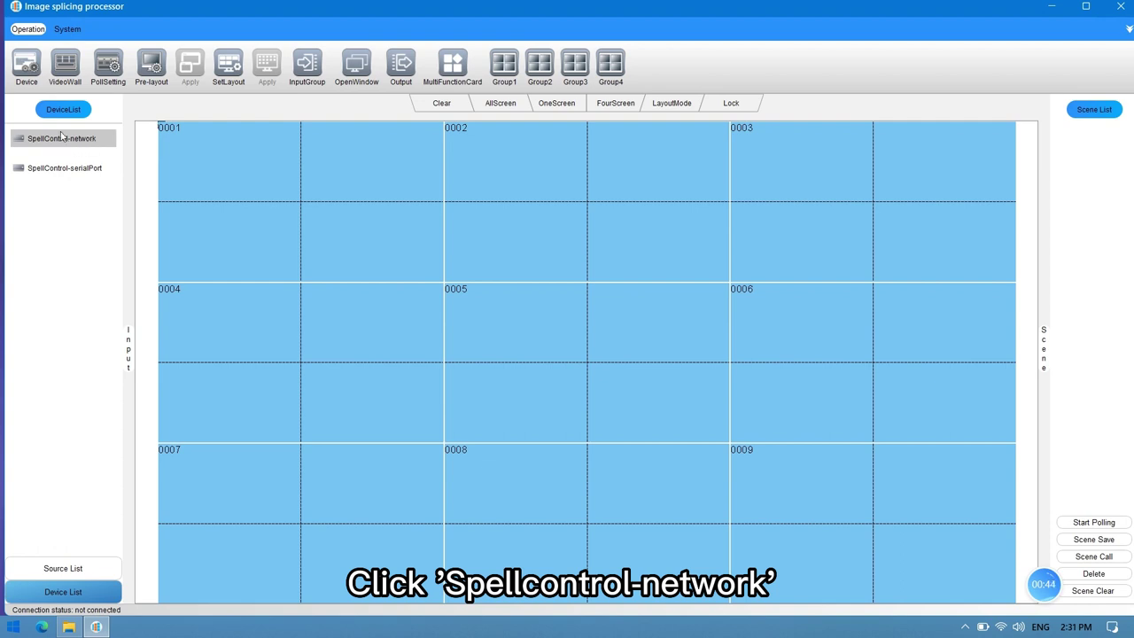
double_click(54, 138)
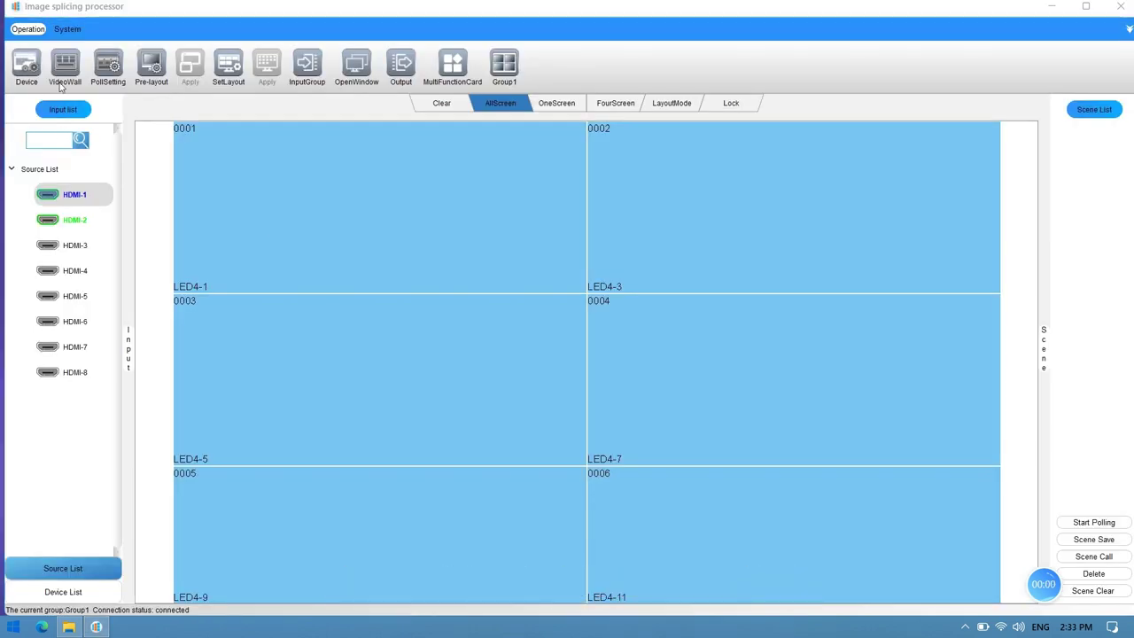
left_click(65, 69)
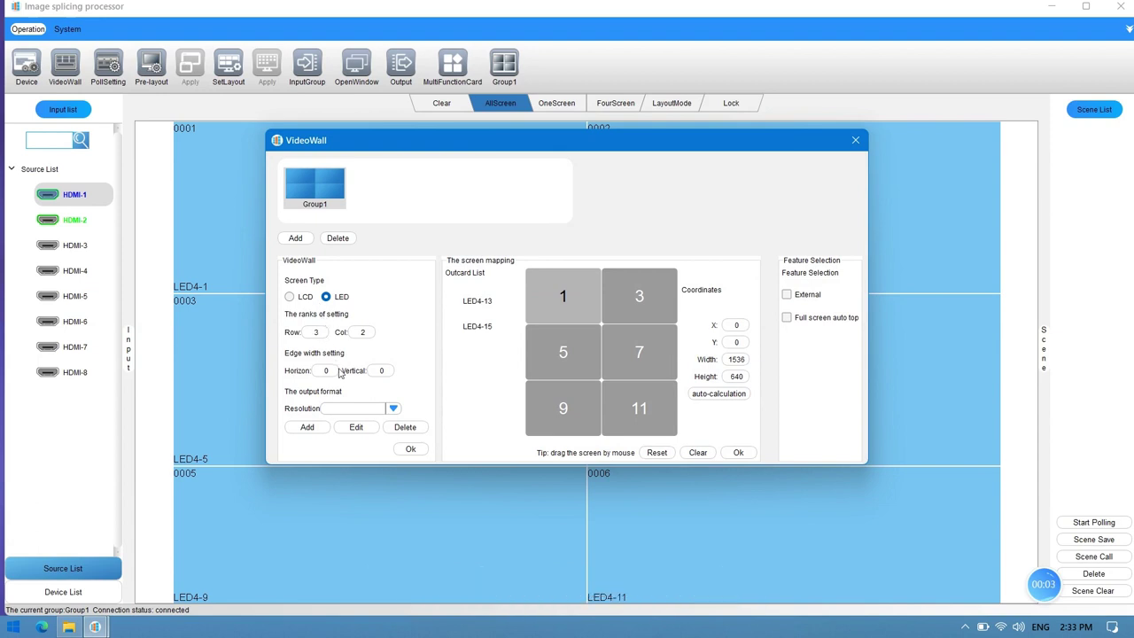
Add a new 1536 x 640 output resolution named 1536x640@60.
left_click(307, 427)
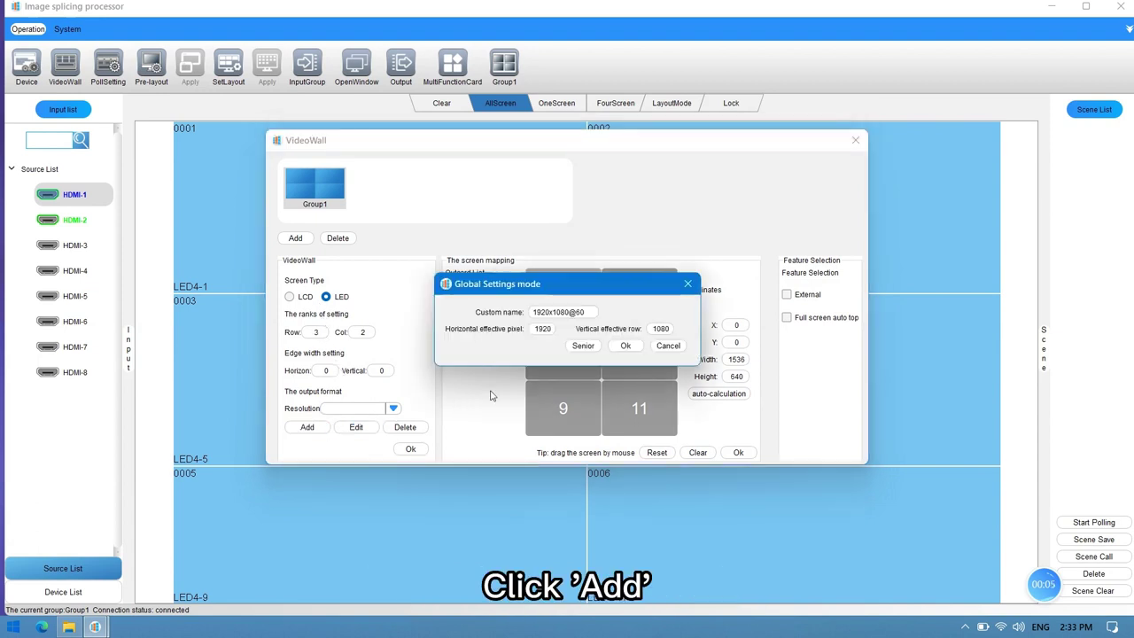
left_click_drag(551, 333, 489, 334)
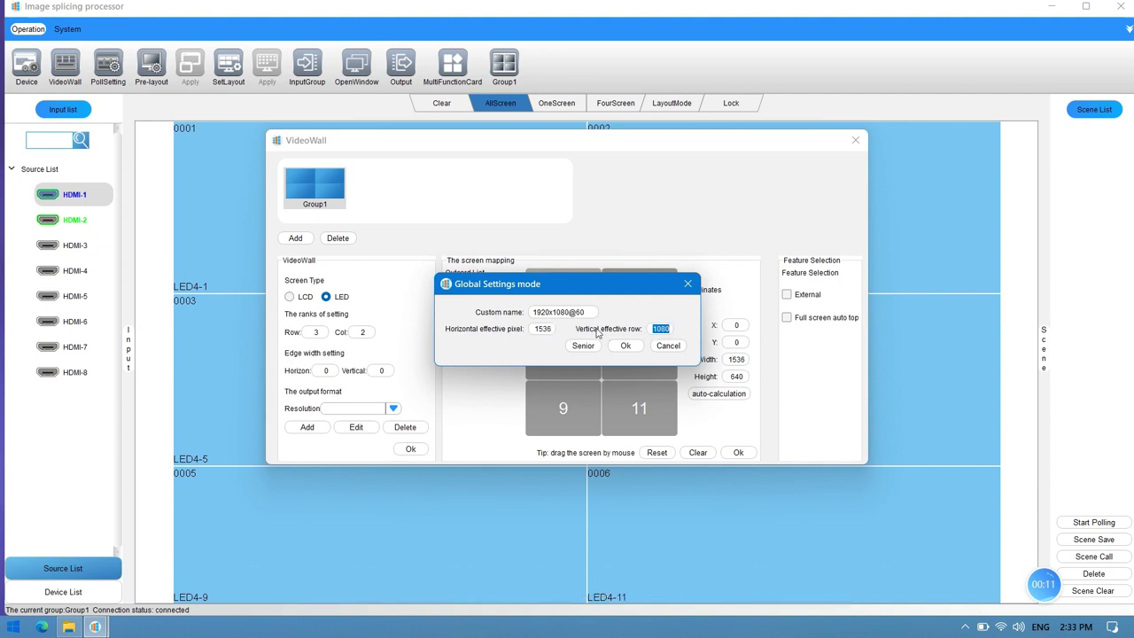
type("640")
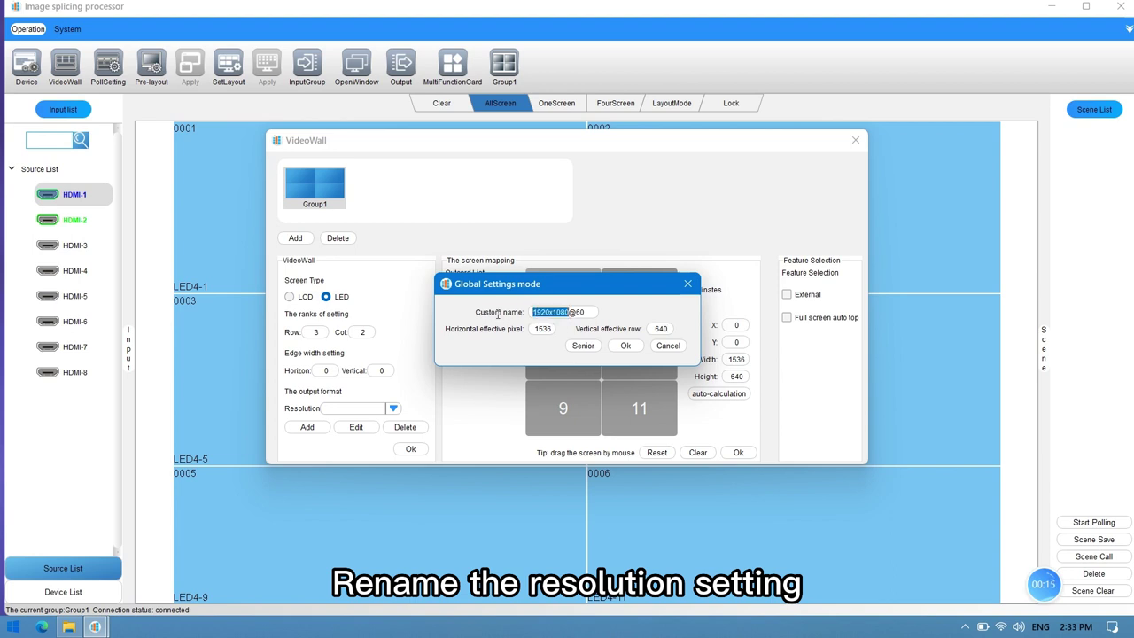
type("36x64")
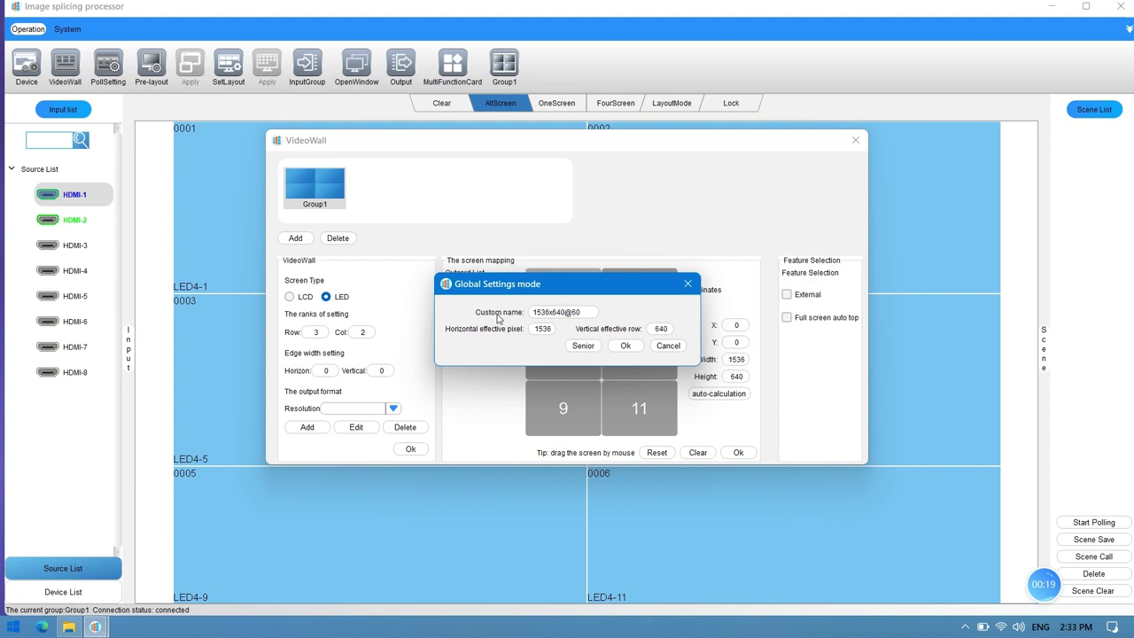
left_click(638, 347)
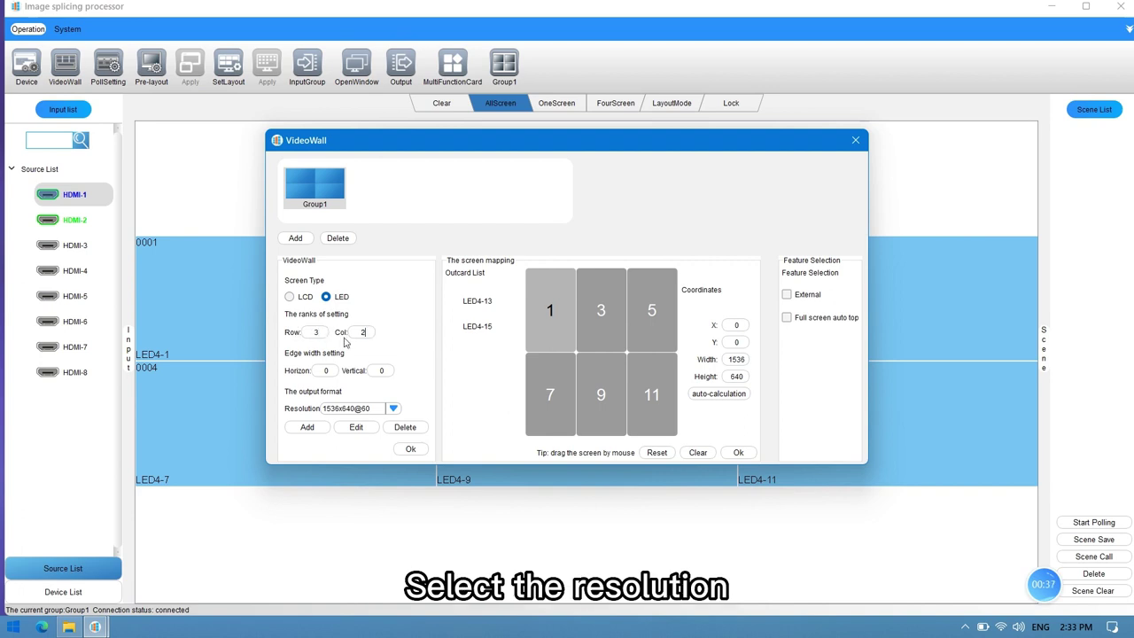
Choose the 1536x640@60 resolution and apply a 3-row by 2-column splice.
left_click(393, 408)
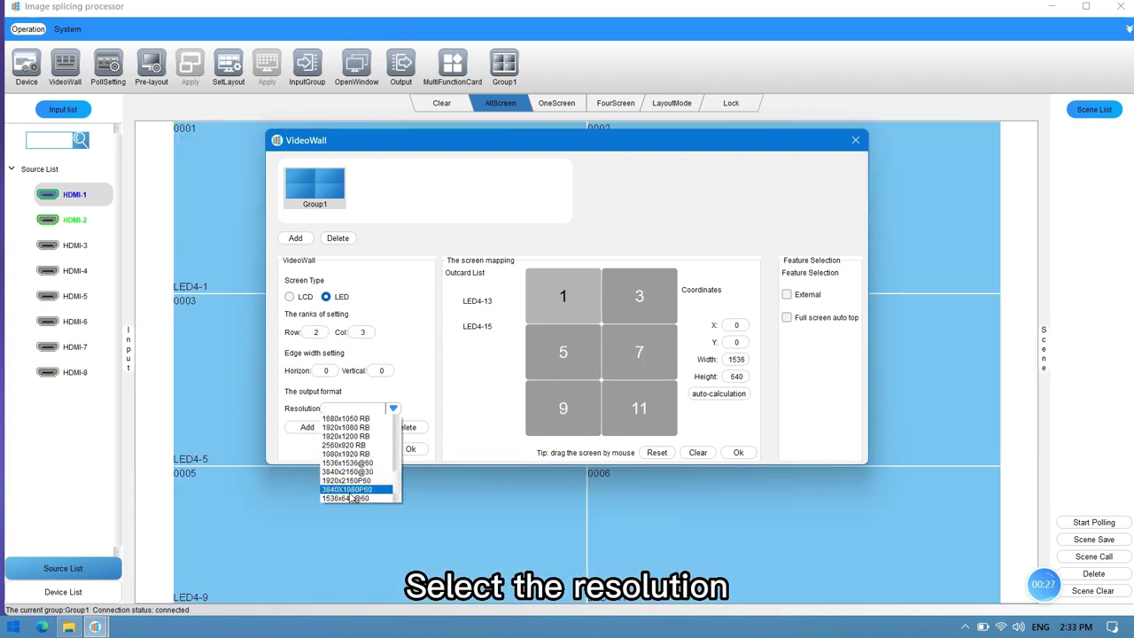
left_click(347, 501)
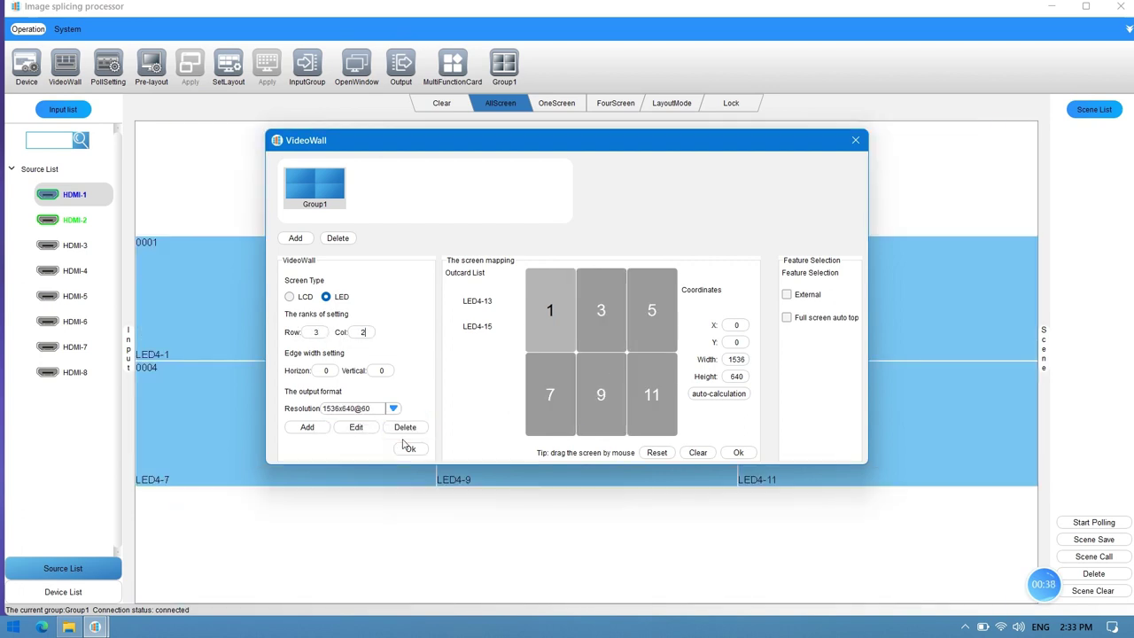
left_click(405, 447)
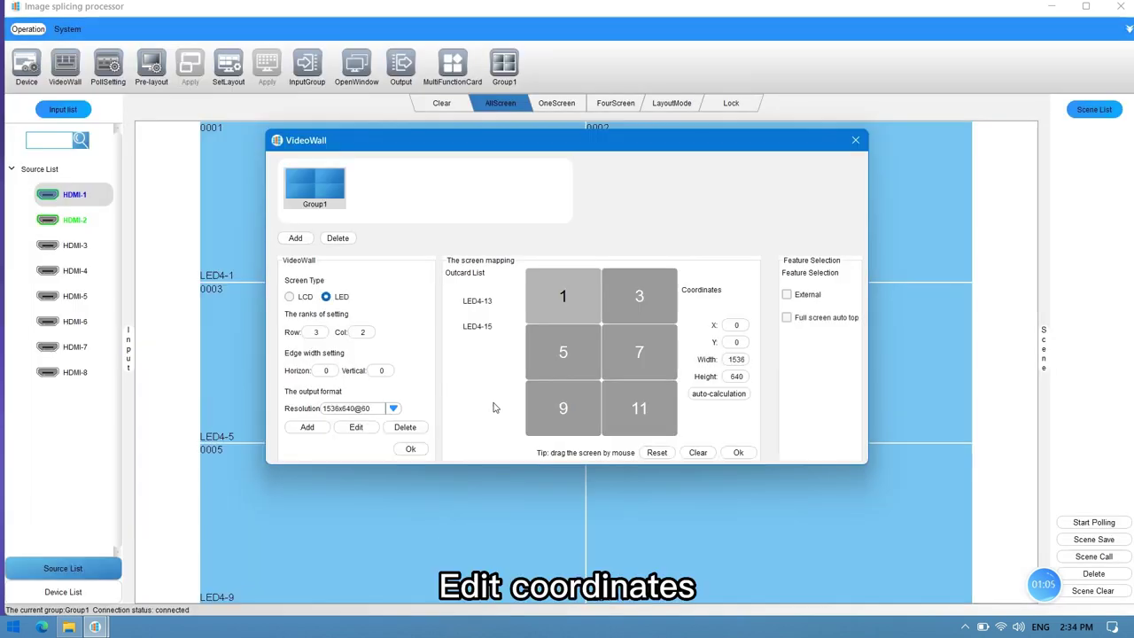
Set bottom-row screens 9 and 11 to 512 pixels high and close the settings.
left_click(575, 398)
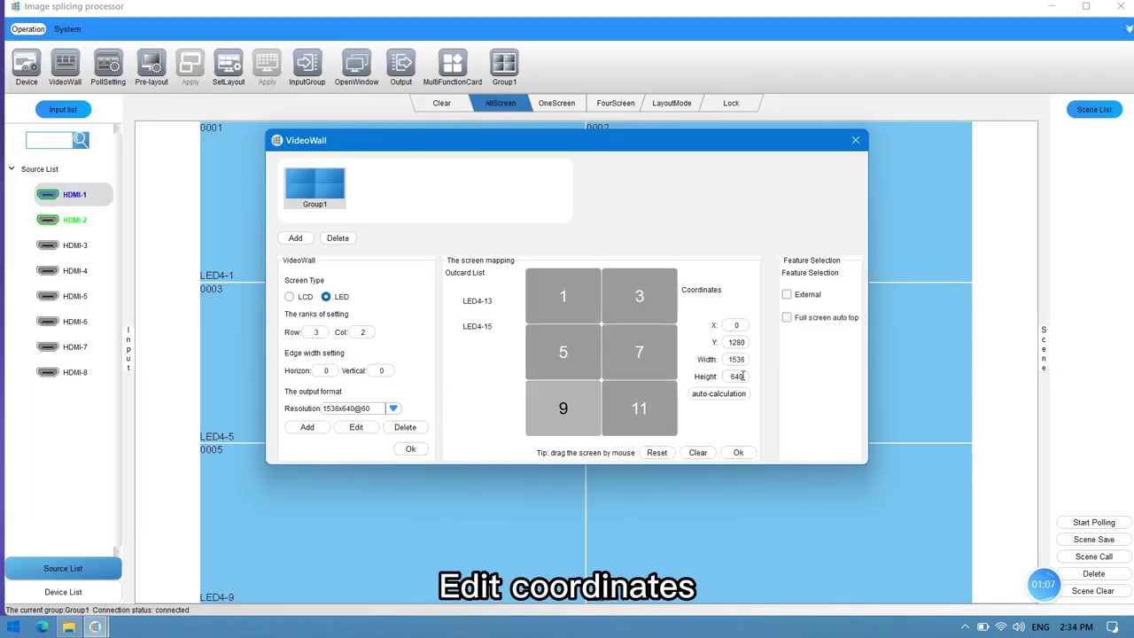
left_click_drag(745, 376, 710, 379)
left_click(640, 409)
type("51")
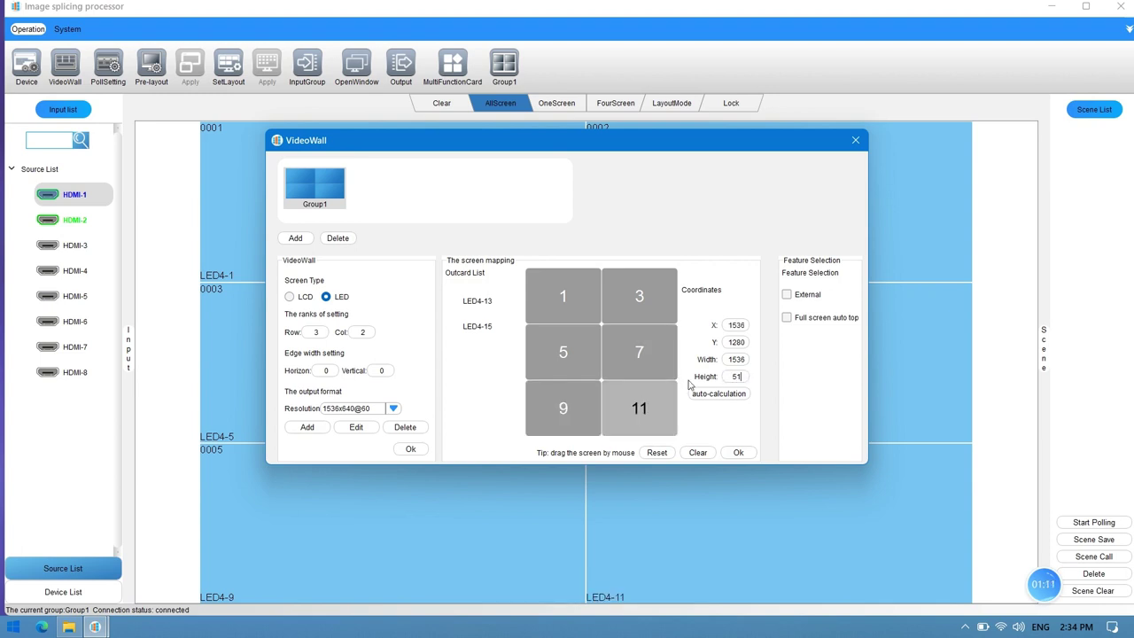
type("2")
left_click(736, 451)
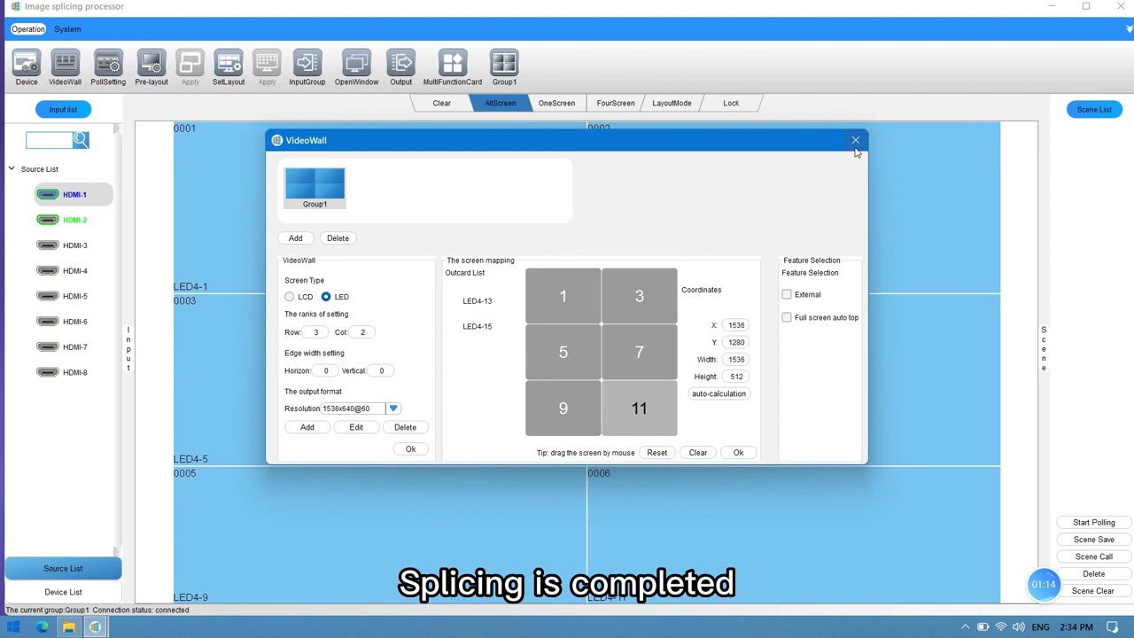
left_click(855, 141)
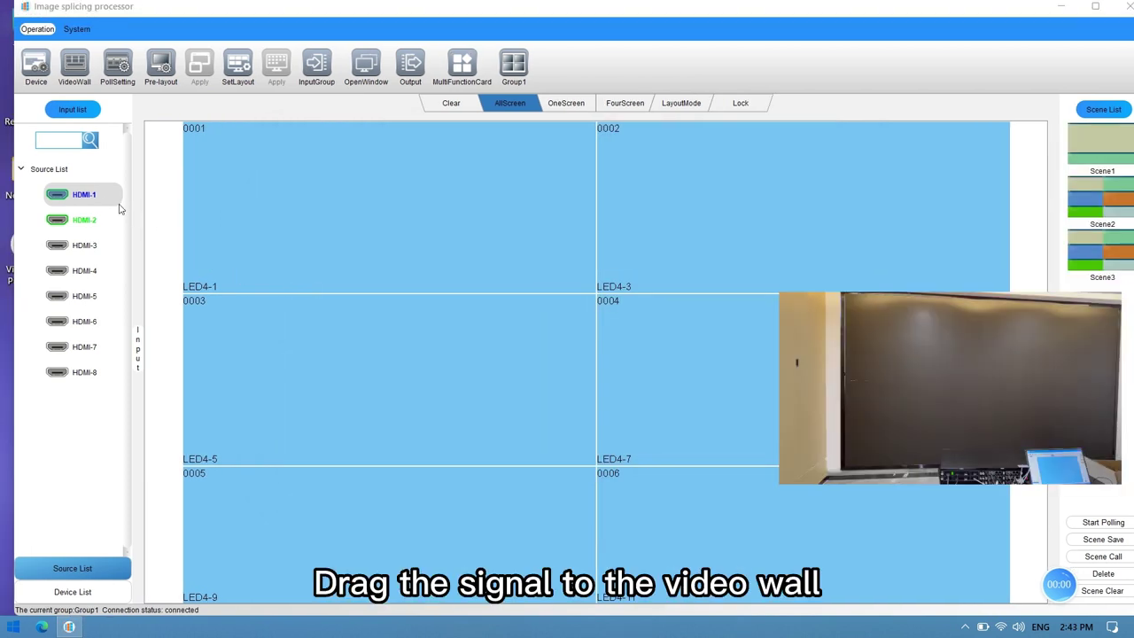
left_click_drag(121, 209, 563, 310)
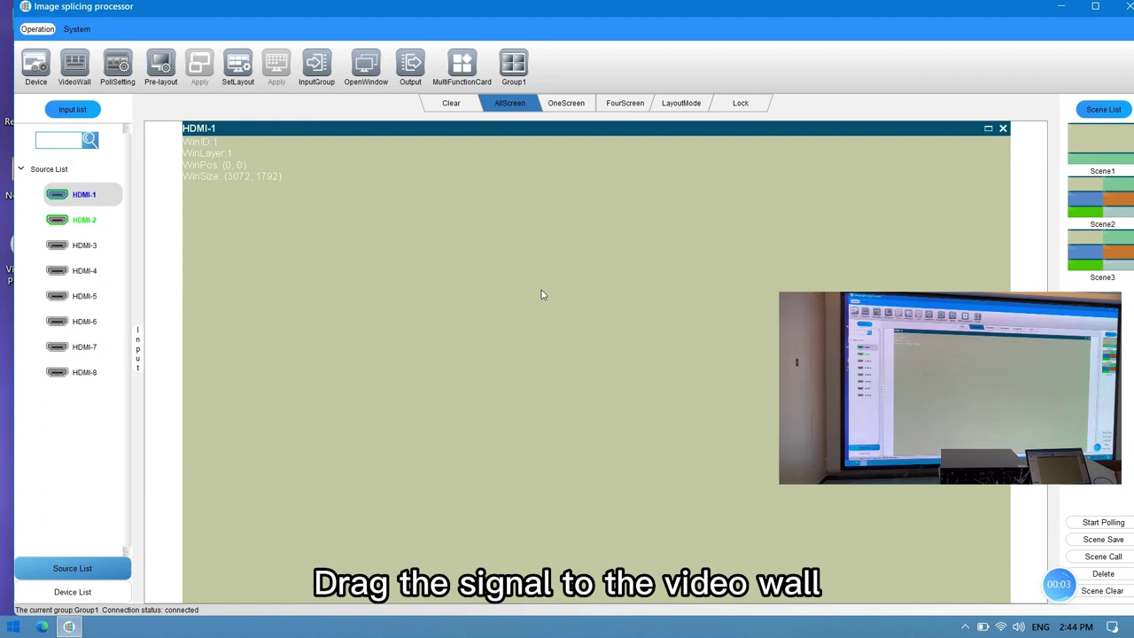
left_click_drag(86, 222, 213, 230)
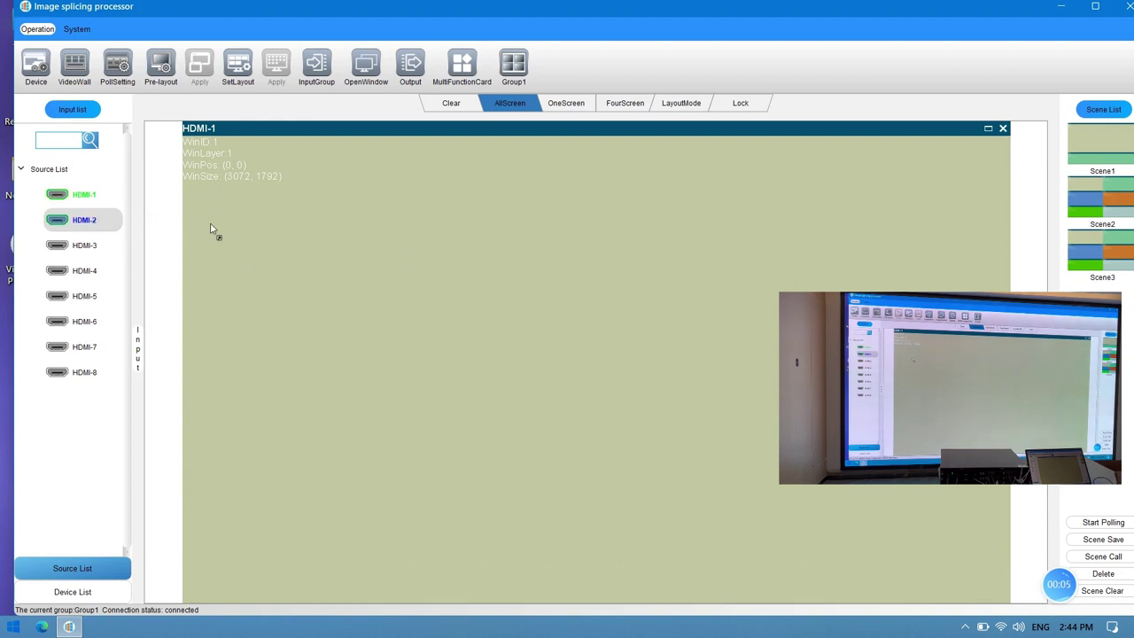
left_click_drag(416, 271, 417, 273)
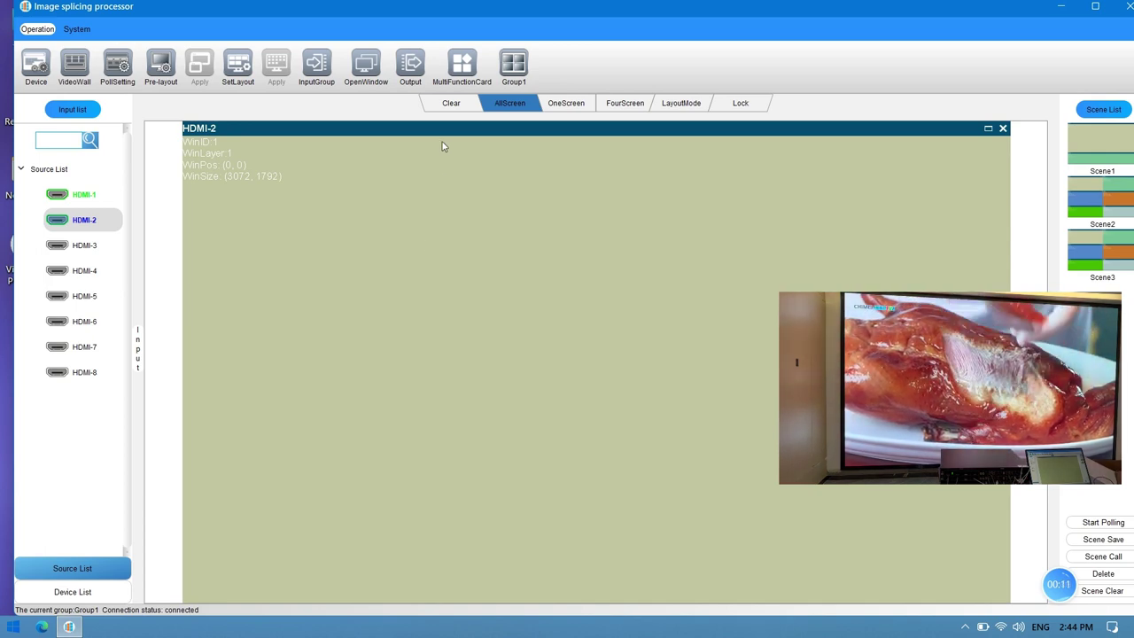
left_click(448, 106)
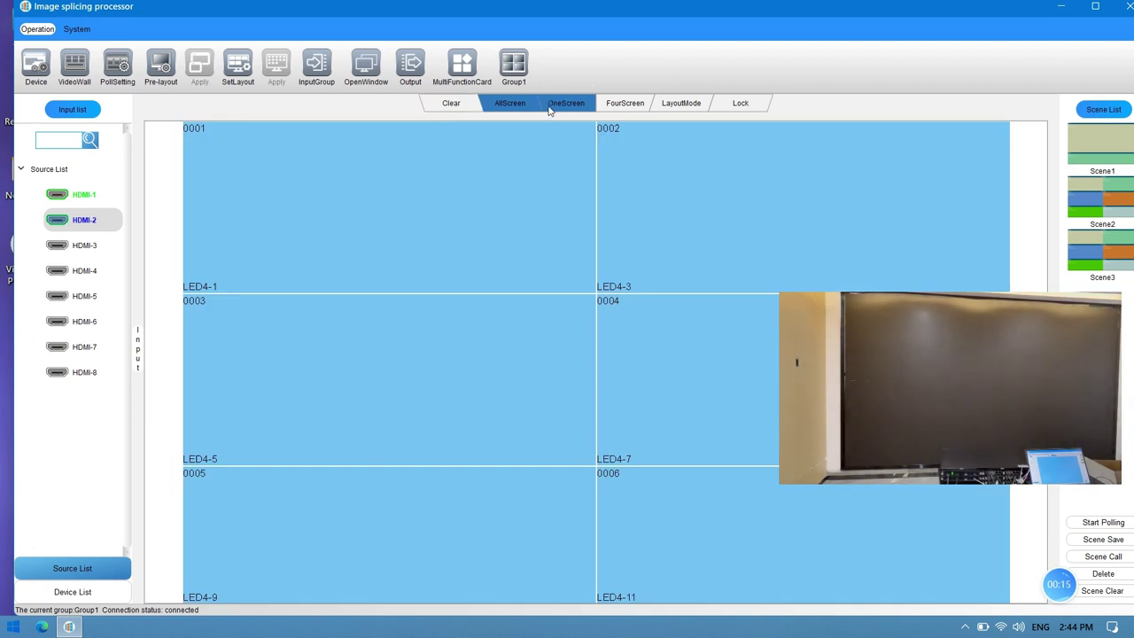
left_click(76, 196)
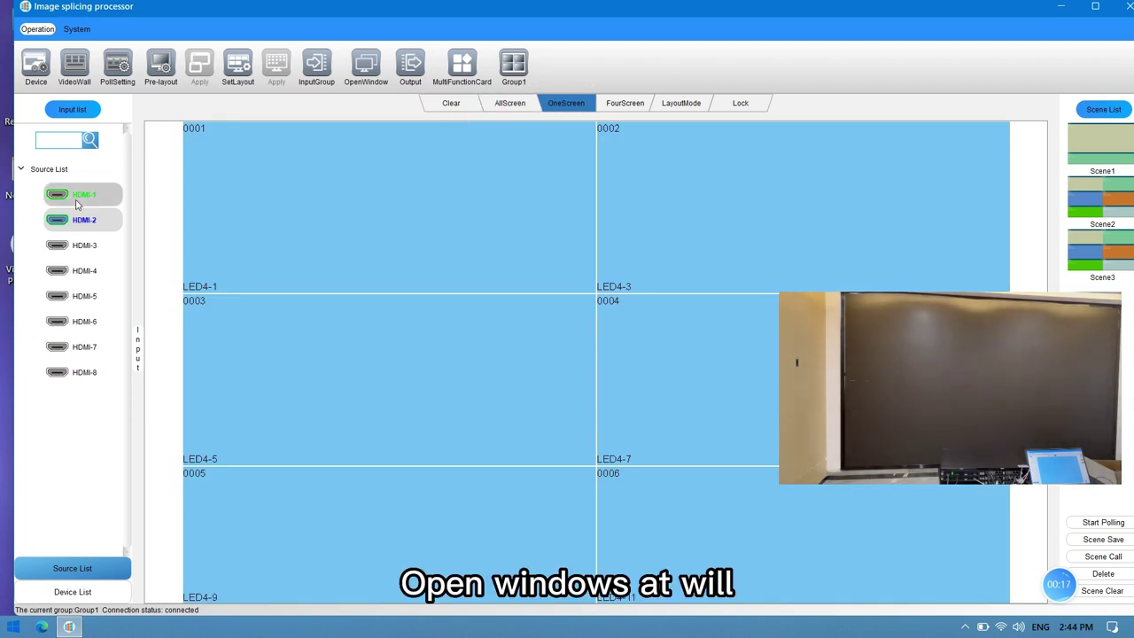
left_click_drag(457, 171, 707, 359)
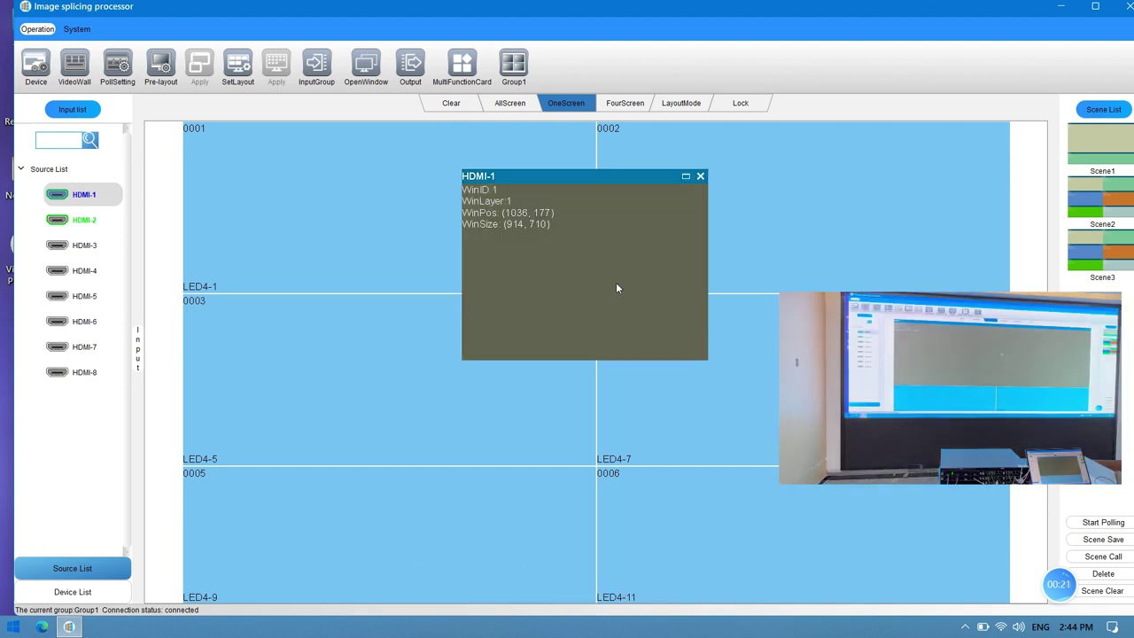
double_click(616, 284)
left_click(84, 220)
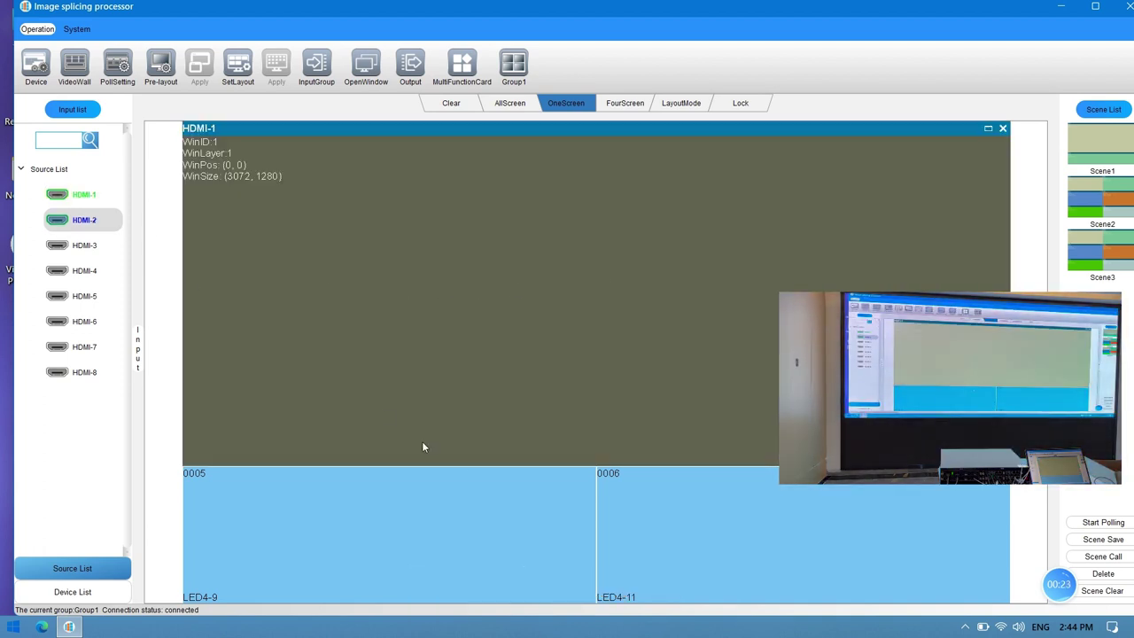
left_click_drag(505, 486, 677, 537)
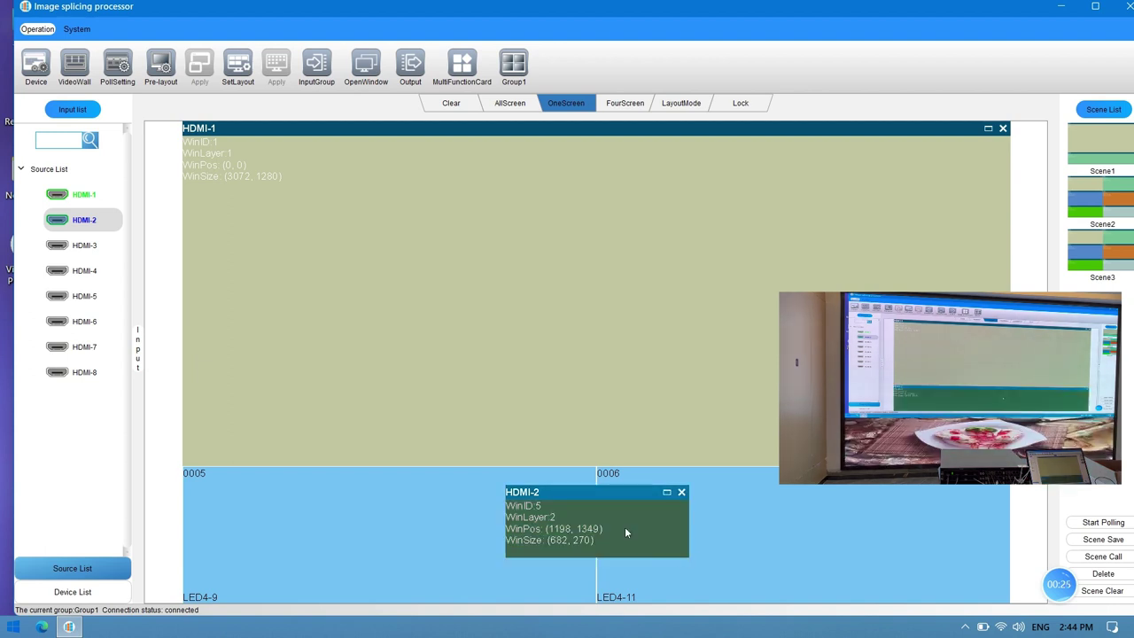
double_click(624, 528)
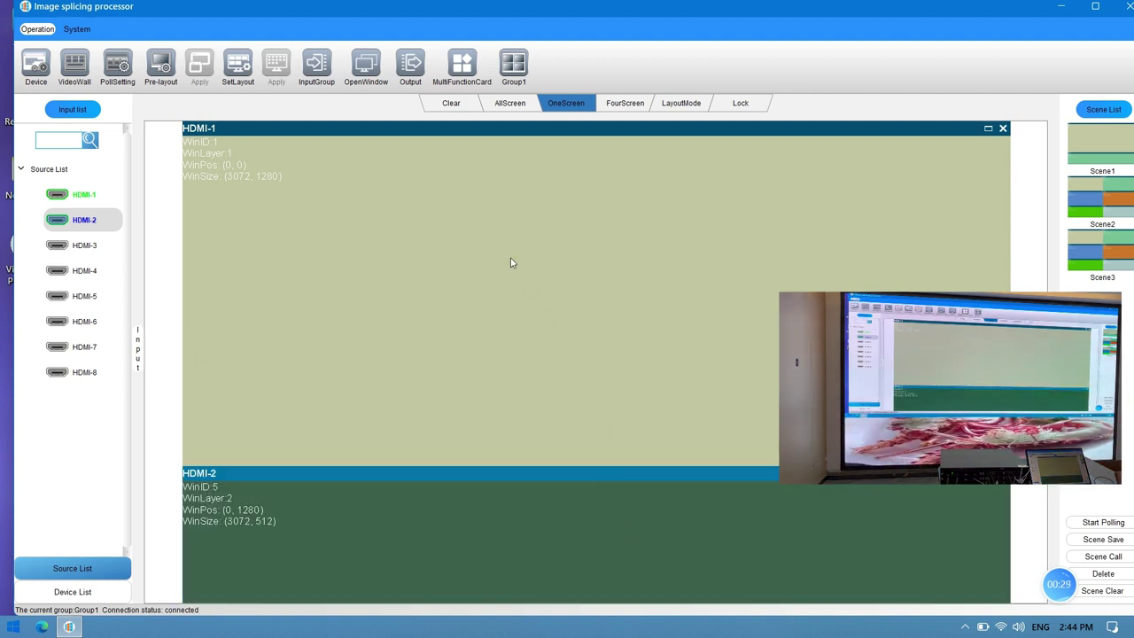
left_click(456, 109)
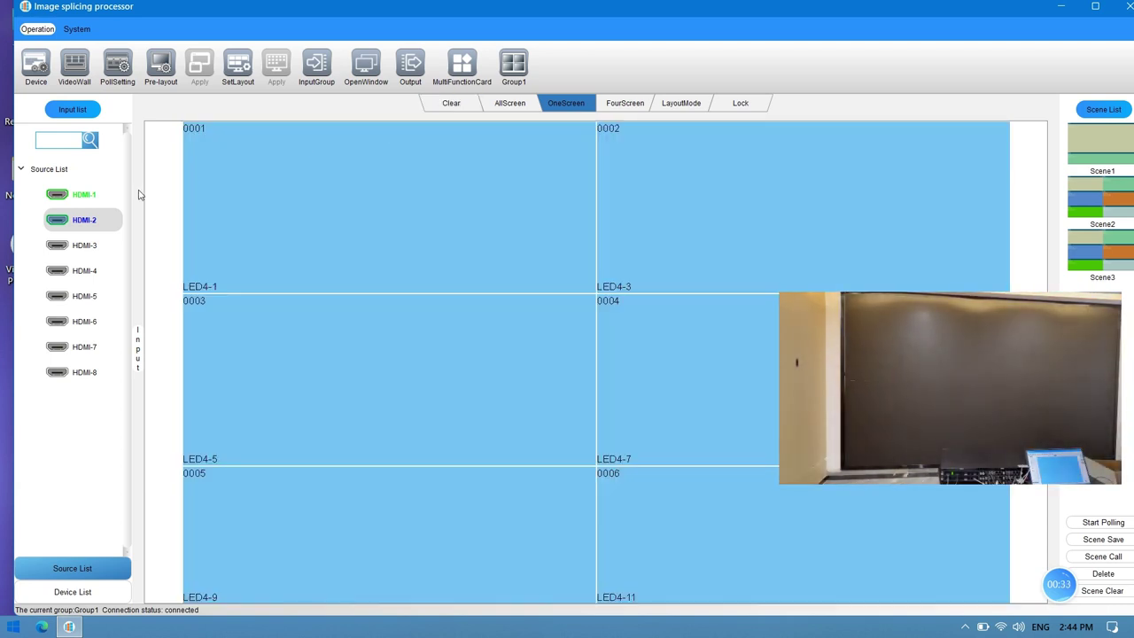
Open HDMI-1 on all six wall screens, then switch every window to HDMI-2.
left_click(98, 202)
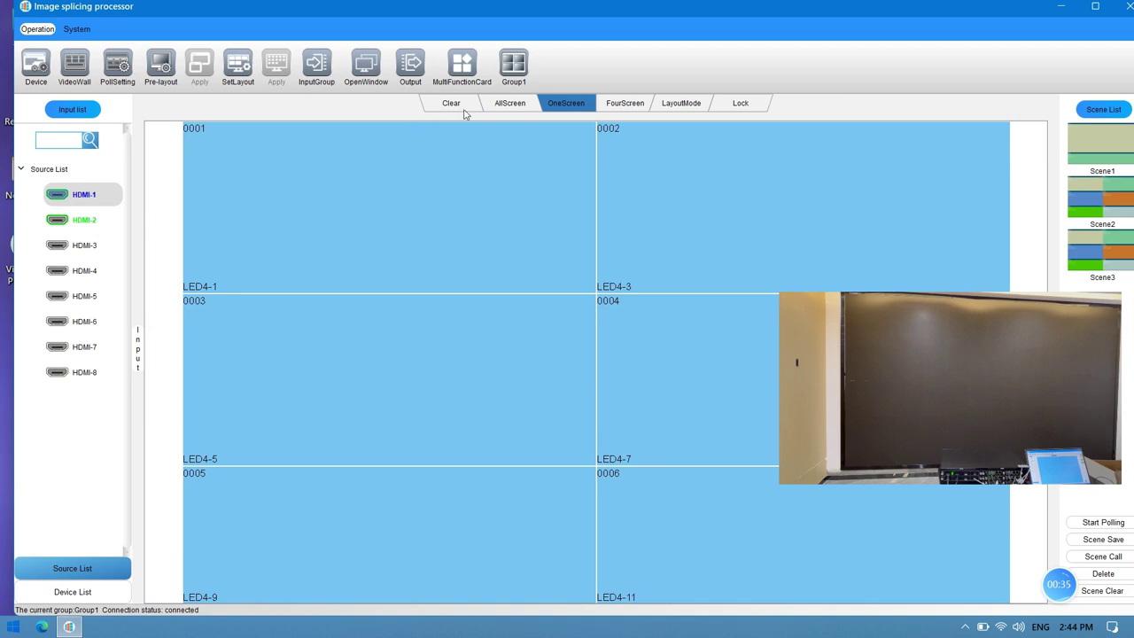
left_click(364, 71)
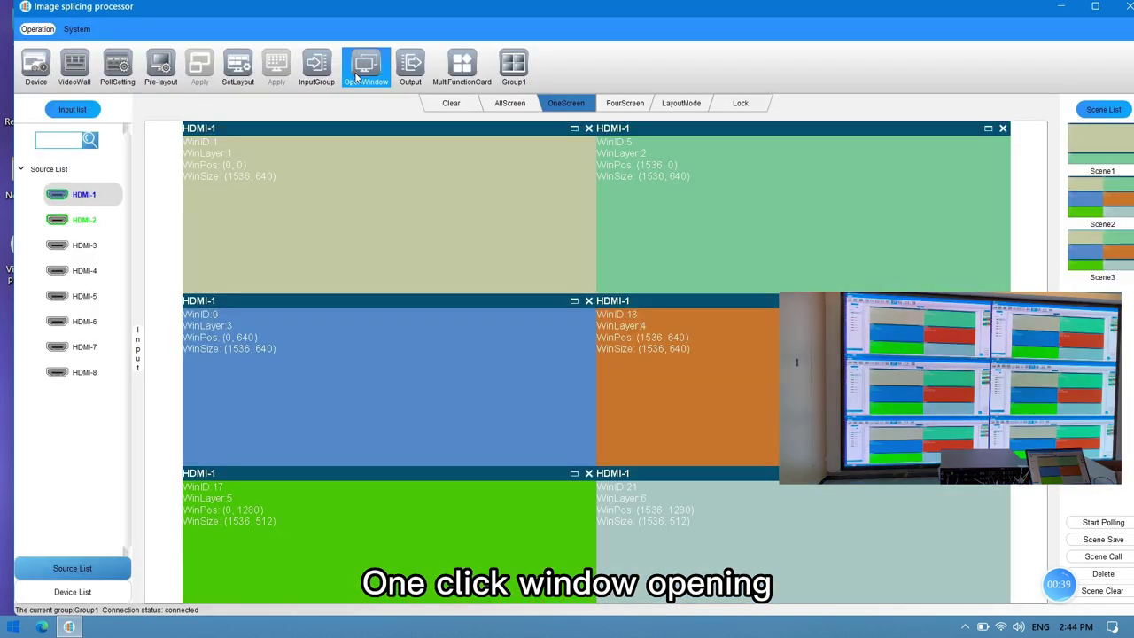
left_click(104, 220)
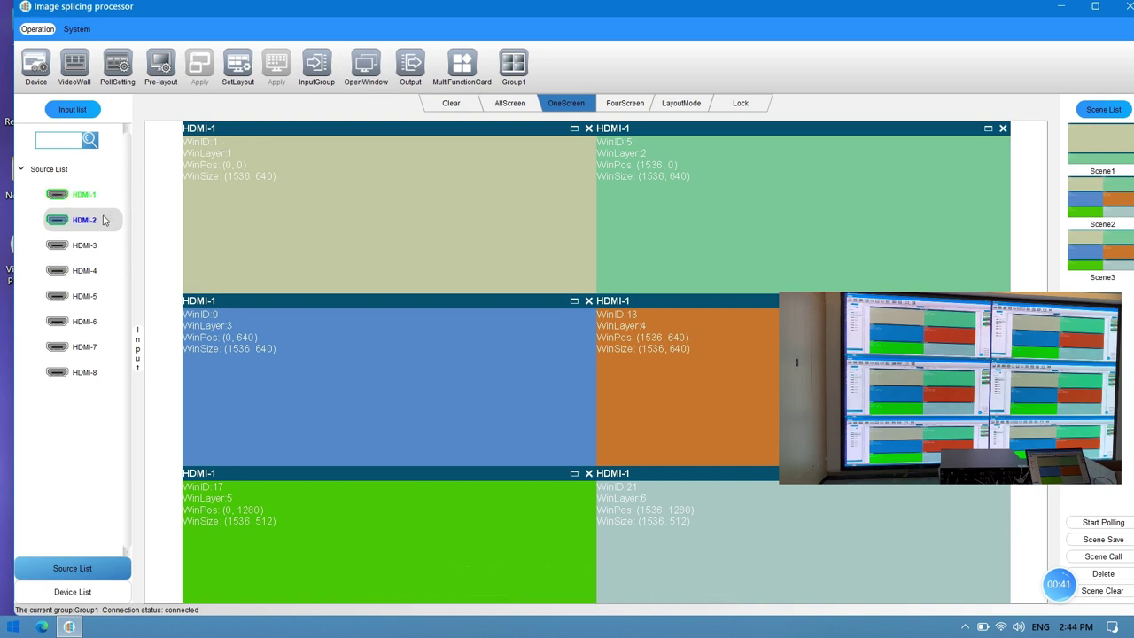
left_click(366, 78)
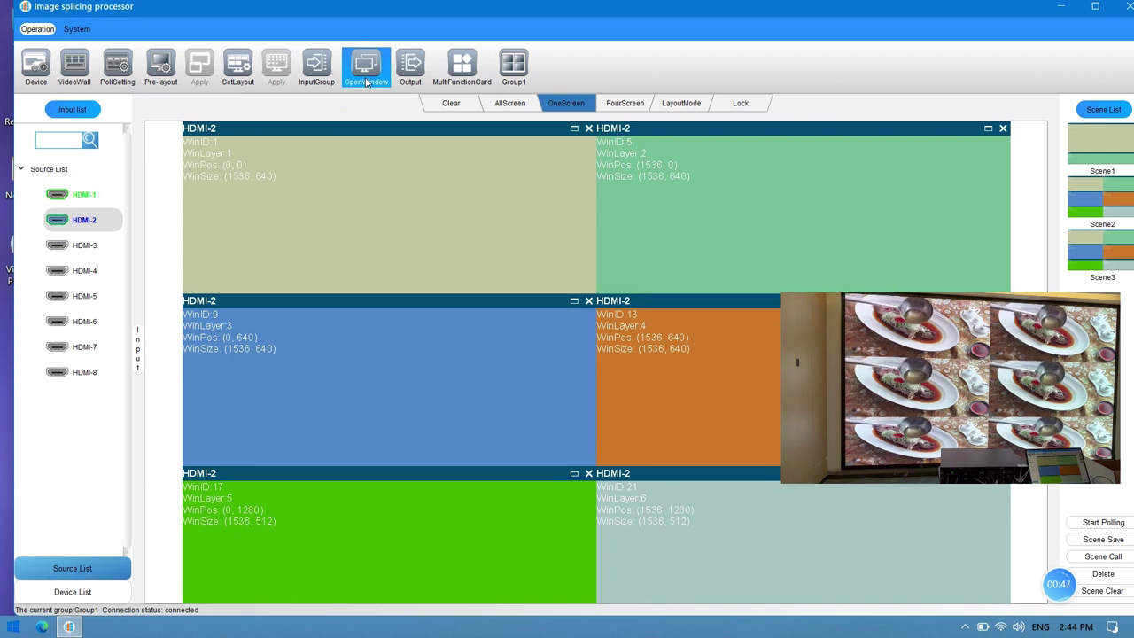
Clear the wall and stretch an HDMI-1 window to fill the left column.
left_click(440, 104)
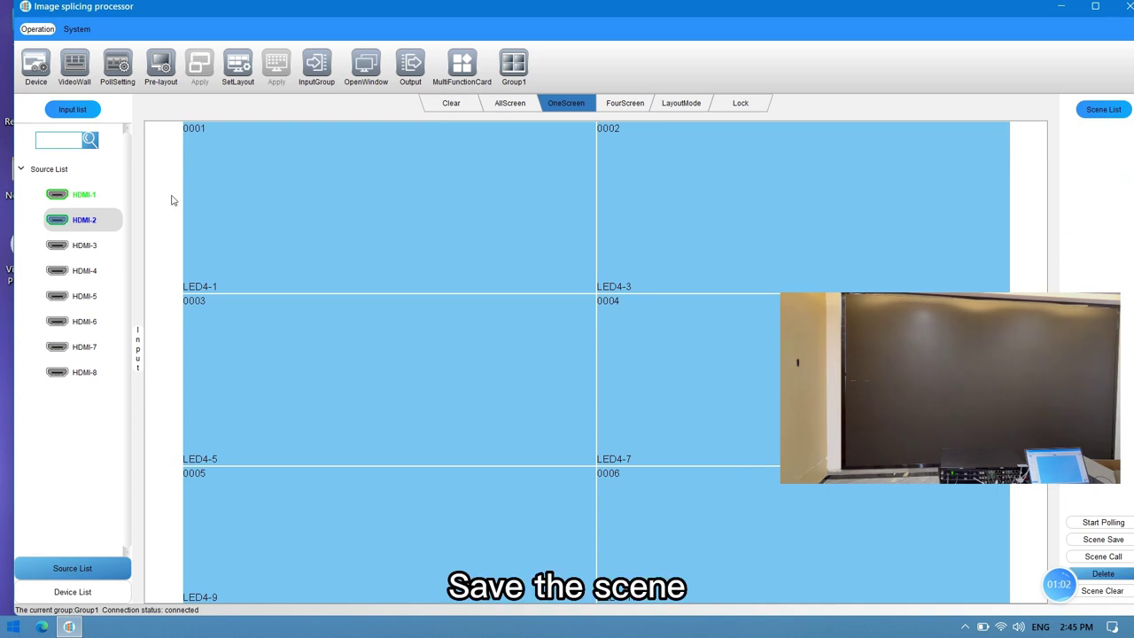
left_click(87, 206)
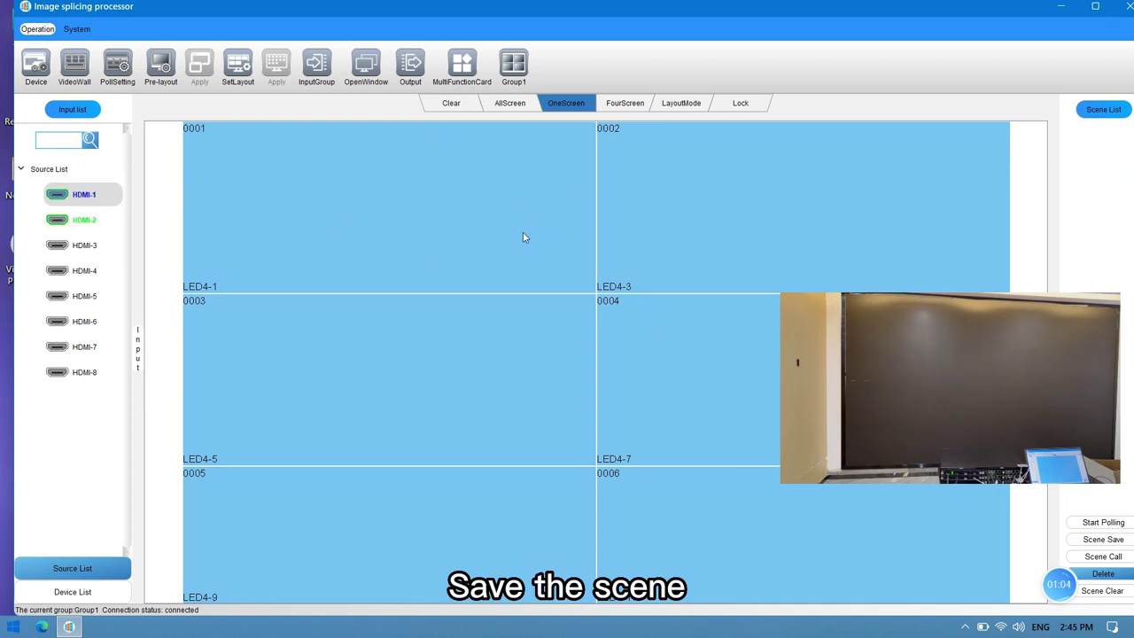
left_click_drag(356, 221, 480, 539)
double_click(431, 388)
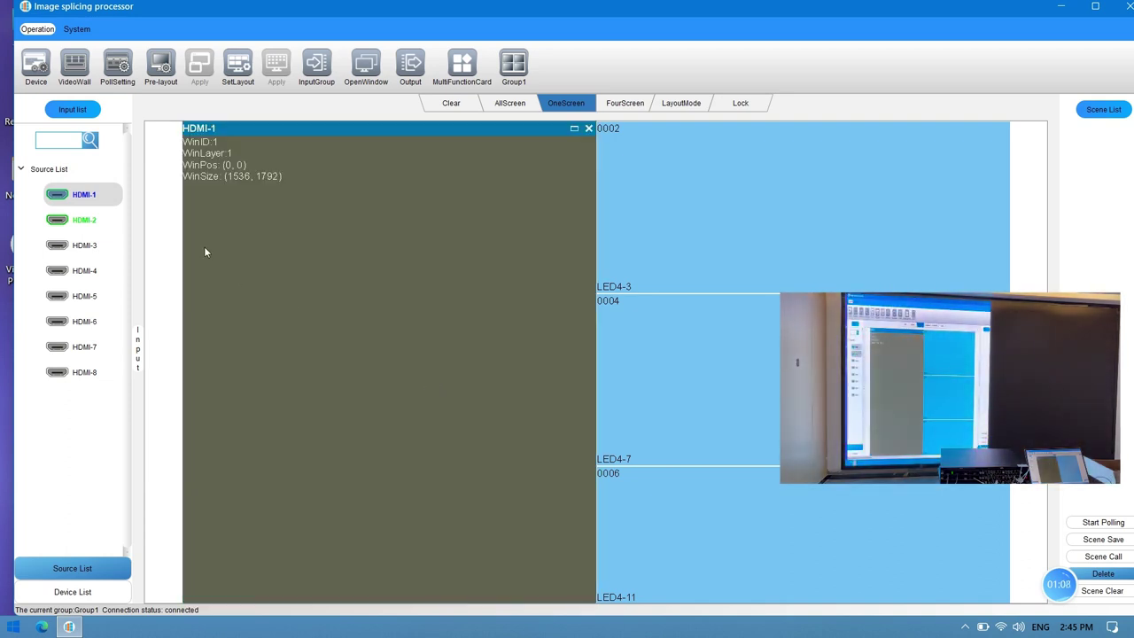
Fill the right column with an HDMI-2 window and save the layout as Scene1.
left_click(85, 220)
left_click(702, 240)
left_click_drag(702, 236, 882, 512)
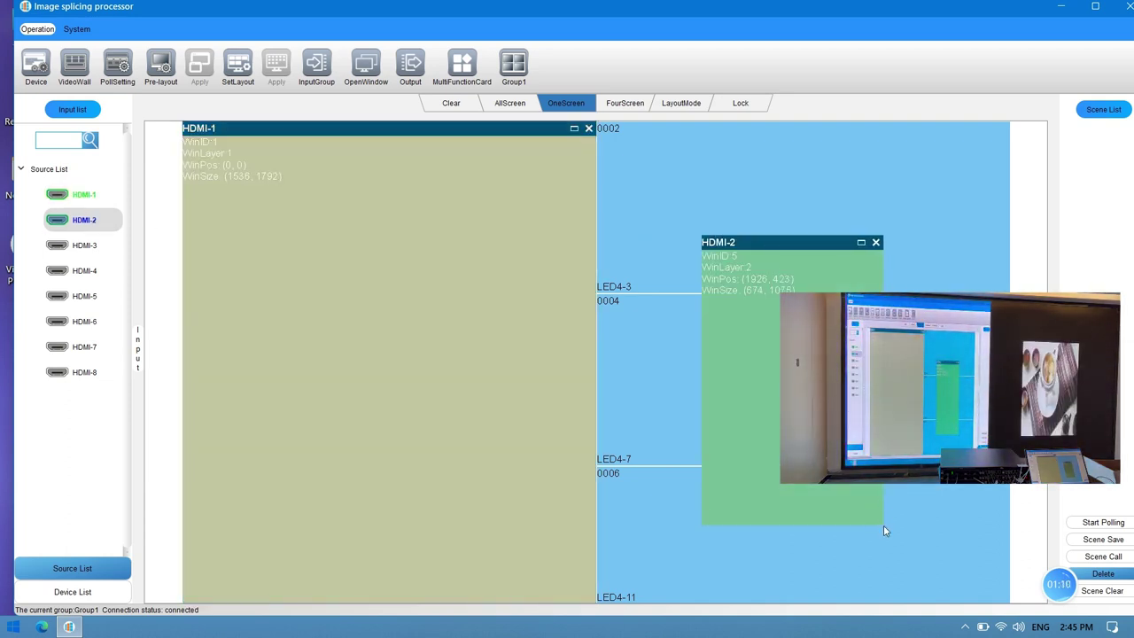
double_click(873, 518)
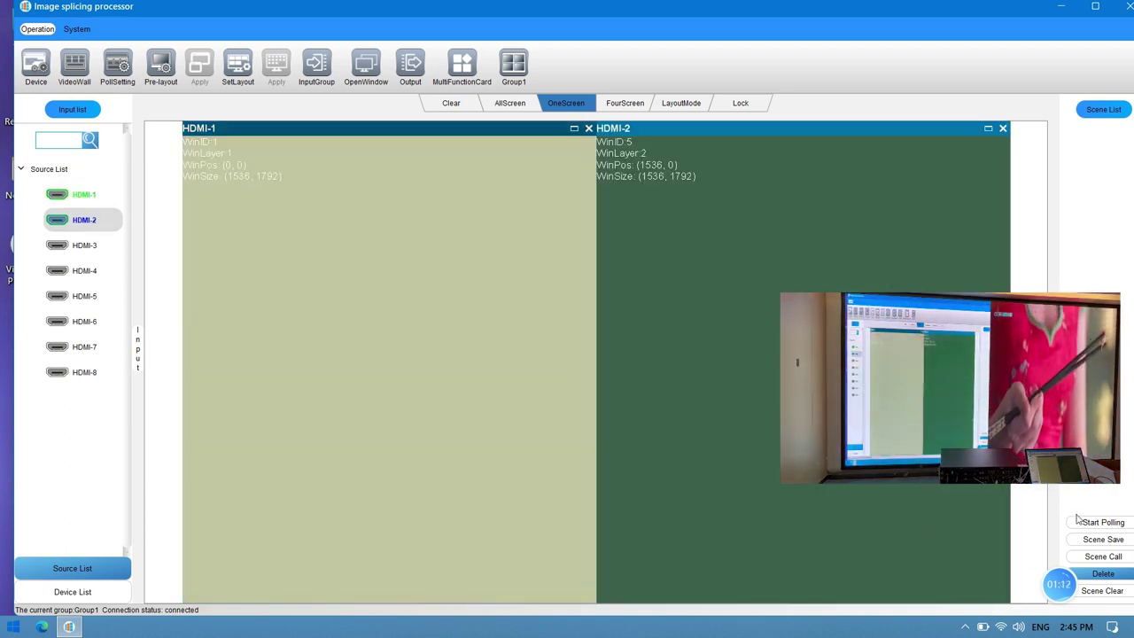
left_click(1103, 538)
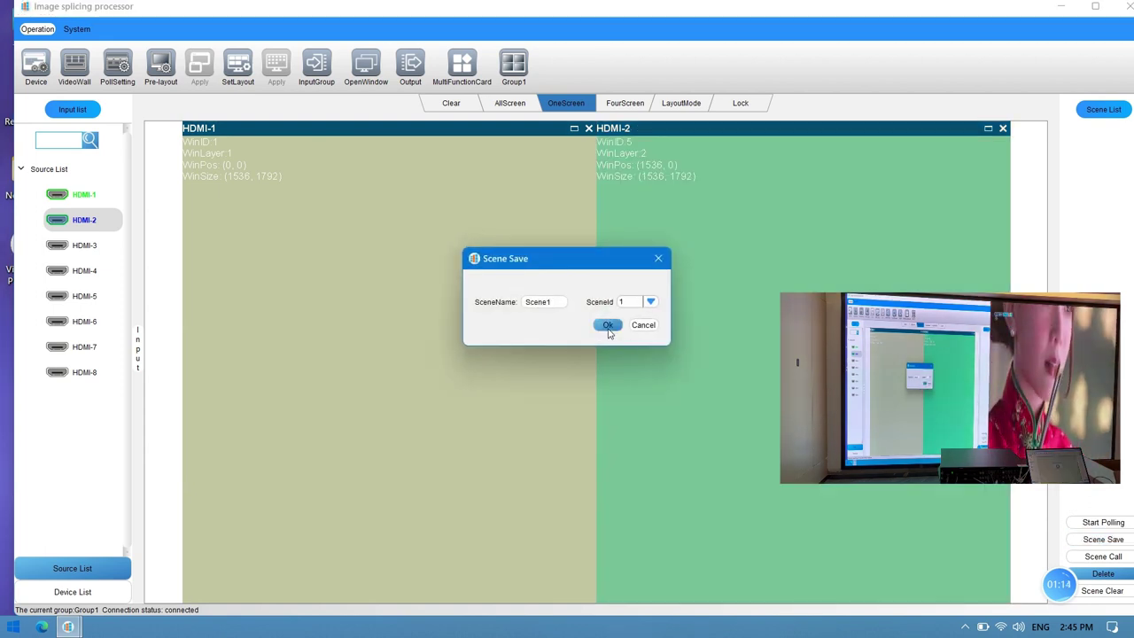
left_click(608, 326)
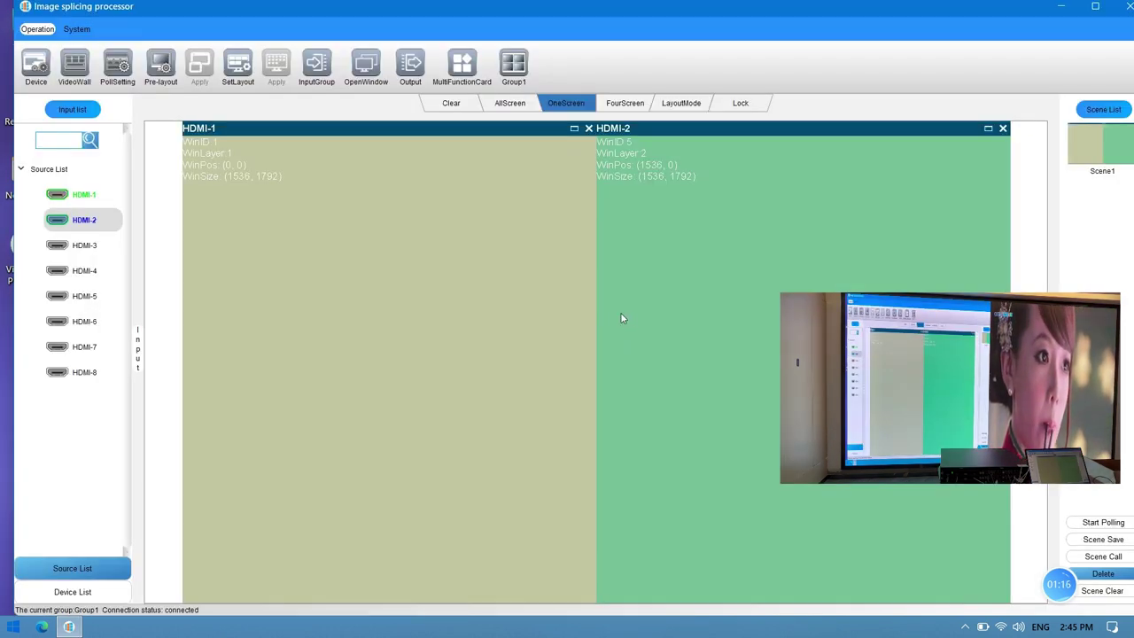
Clear the wall and expand an HDMI-1 window across the top four screens.
left_click(456, 105)
left_click(102, 191)
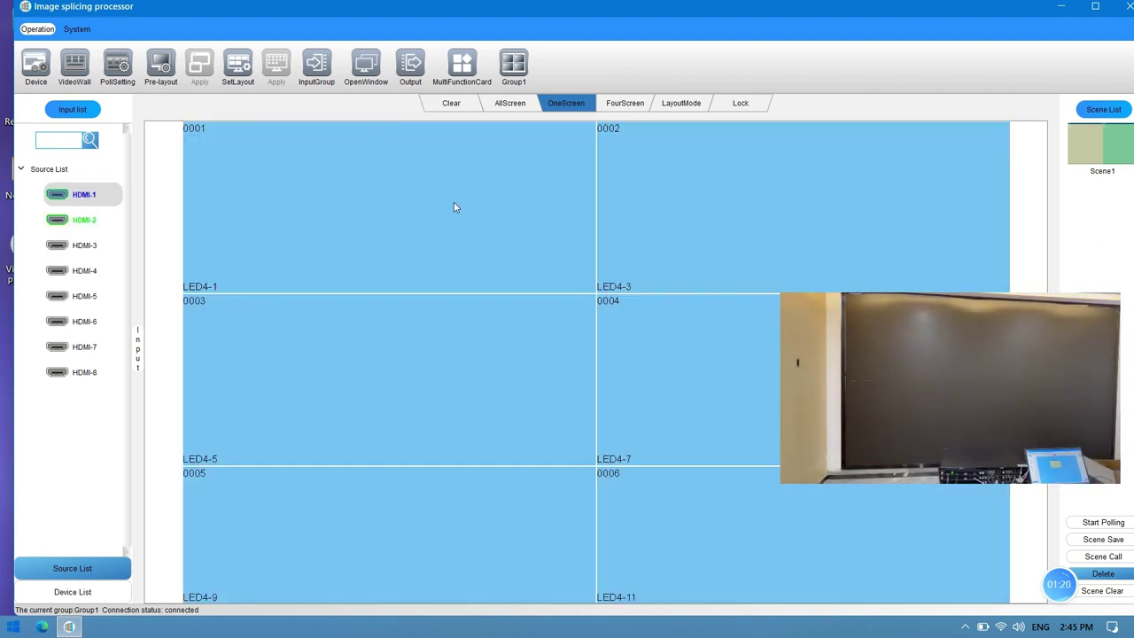
left_click_drag(453, 207, 733, 373)
double_click(596, 310)
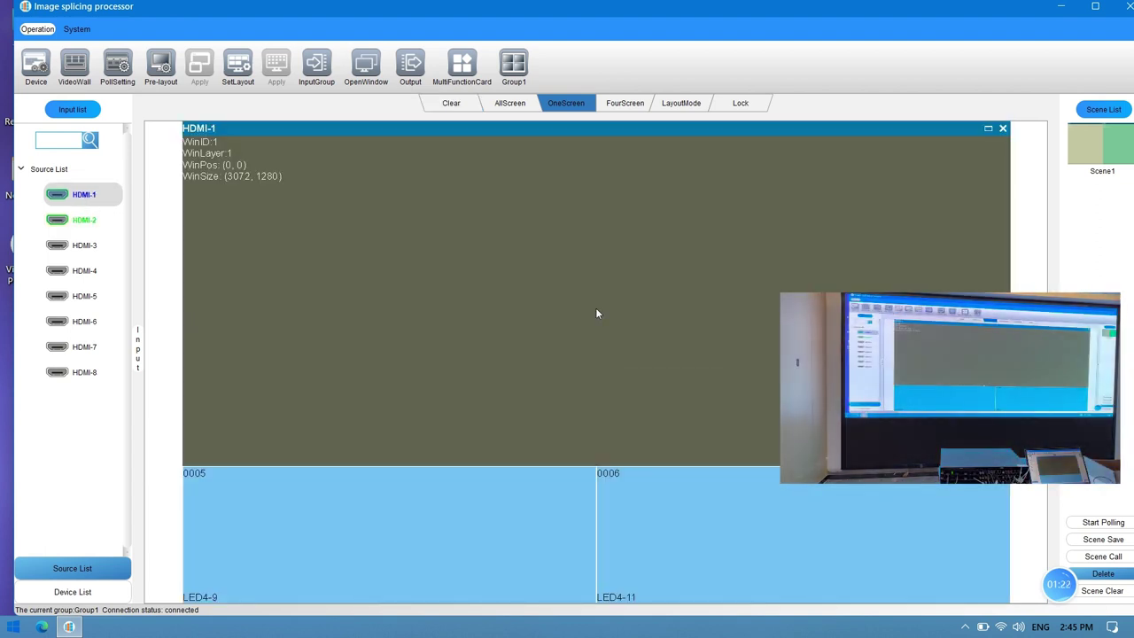
Expand an HDMI-2 window across the bottom row and save the layout as Scene2.
key("Down")
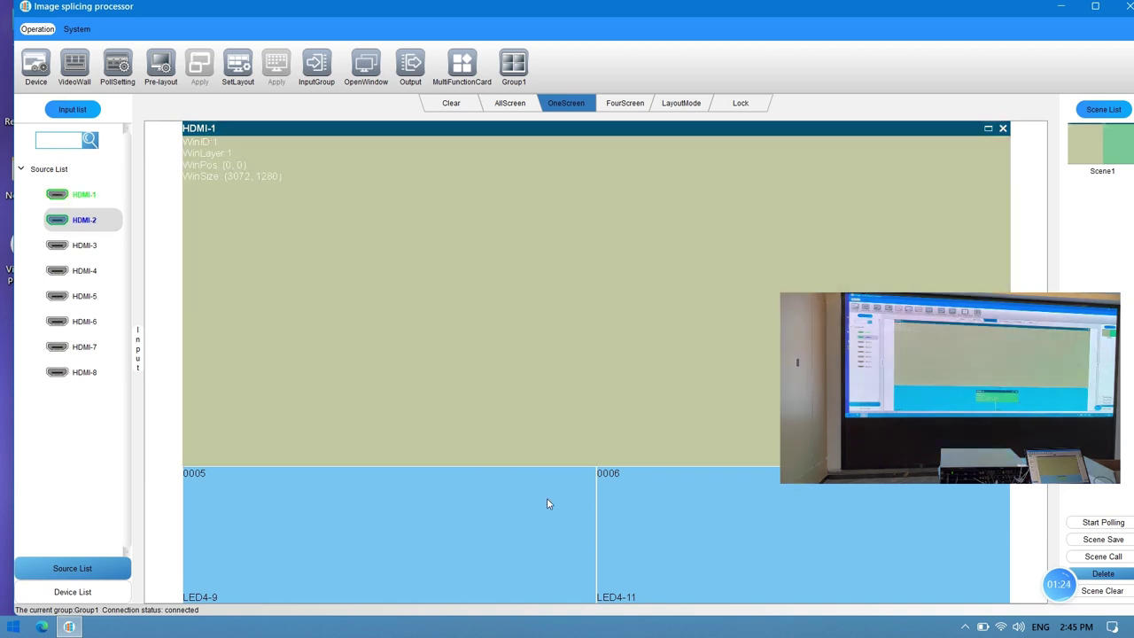
left_click_drag(514, 486, 698, 556)
double_click(678, 519)
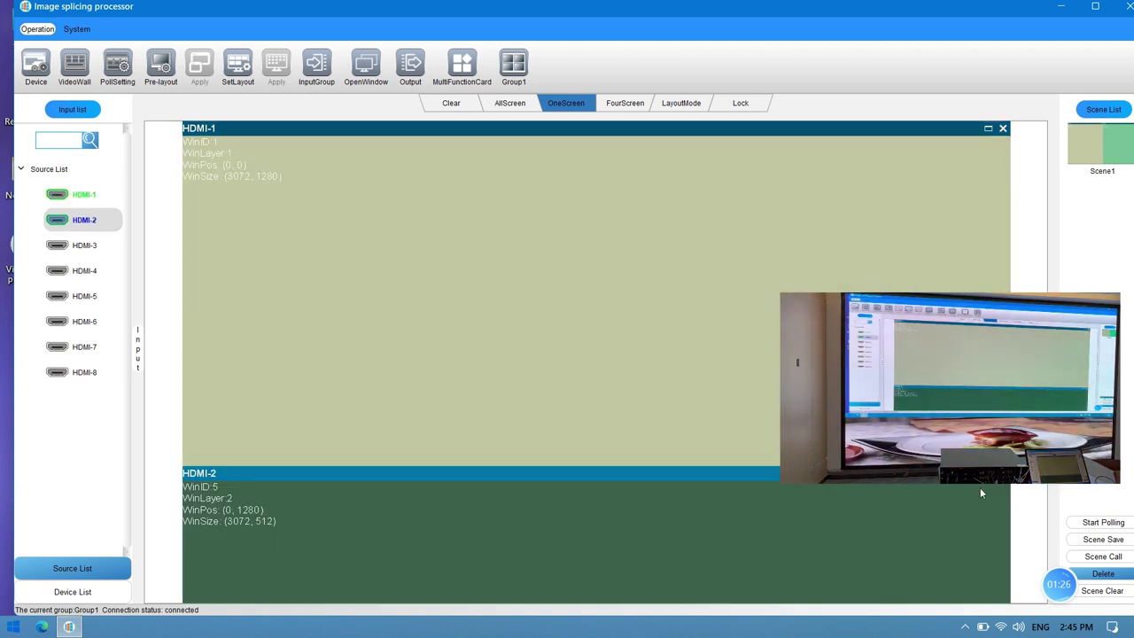
left_click(1103, 538)
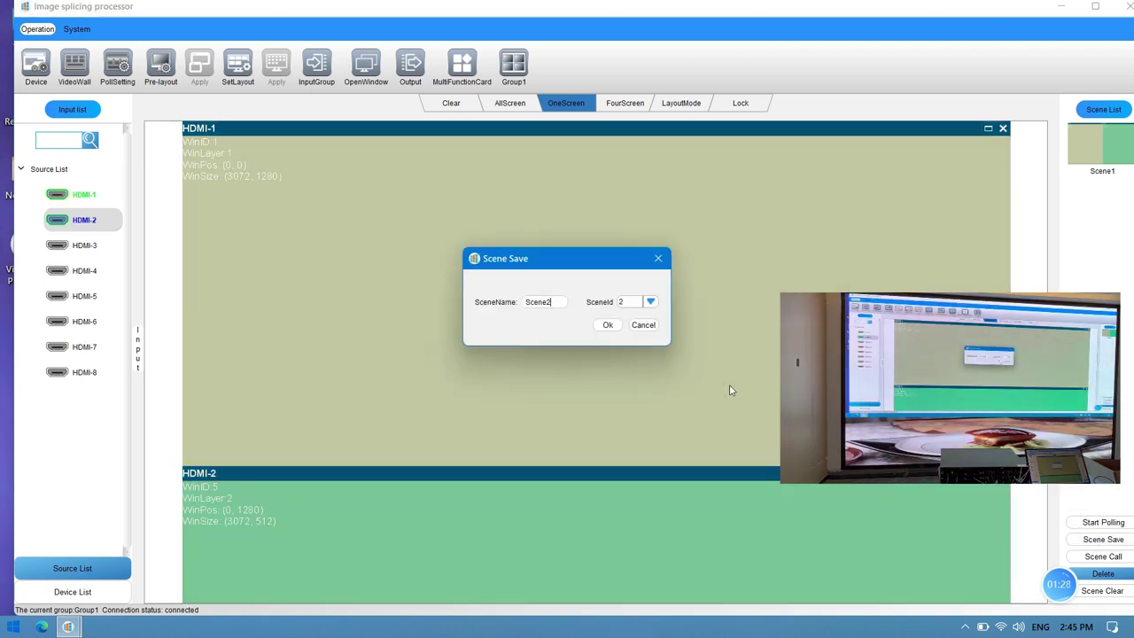
left_click(608, 325)
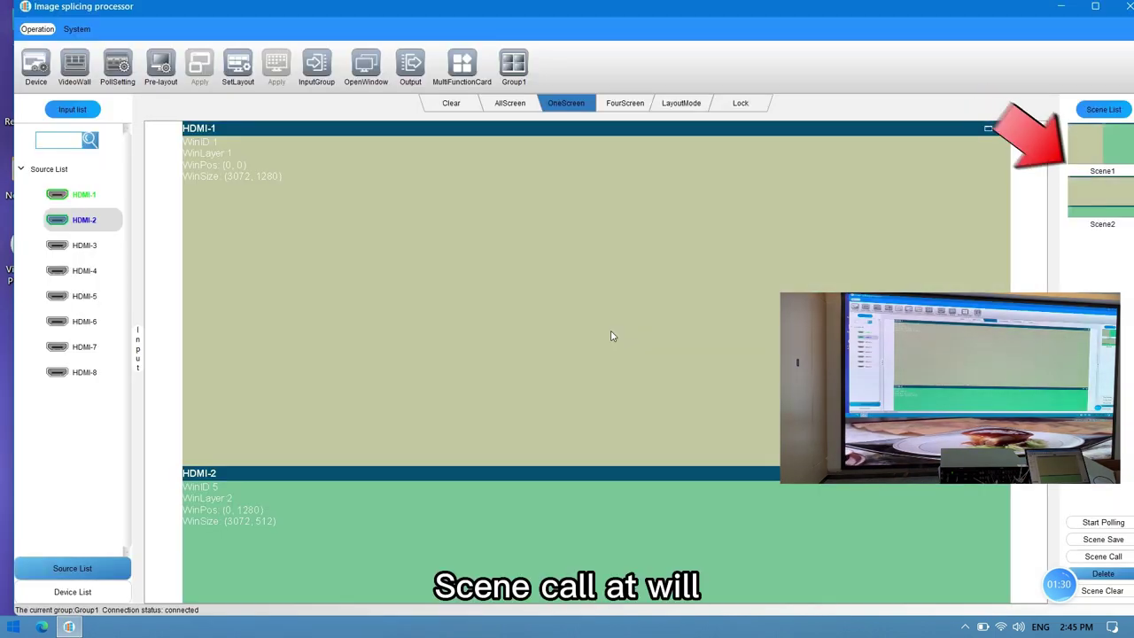
Save a polling list of Scene1 and Scene2 with a 5-second interval.
left_click(118, 66)
left_click(488, 263)
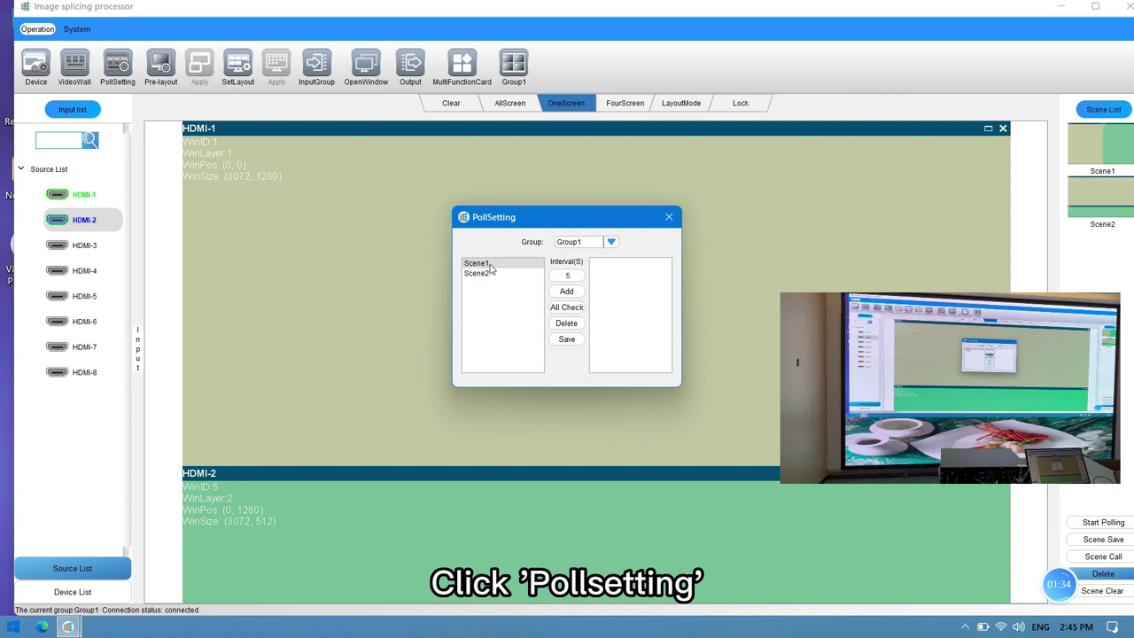
left_click(567, 292)
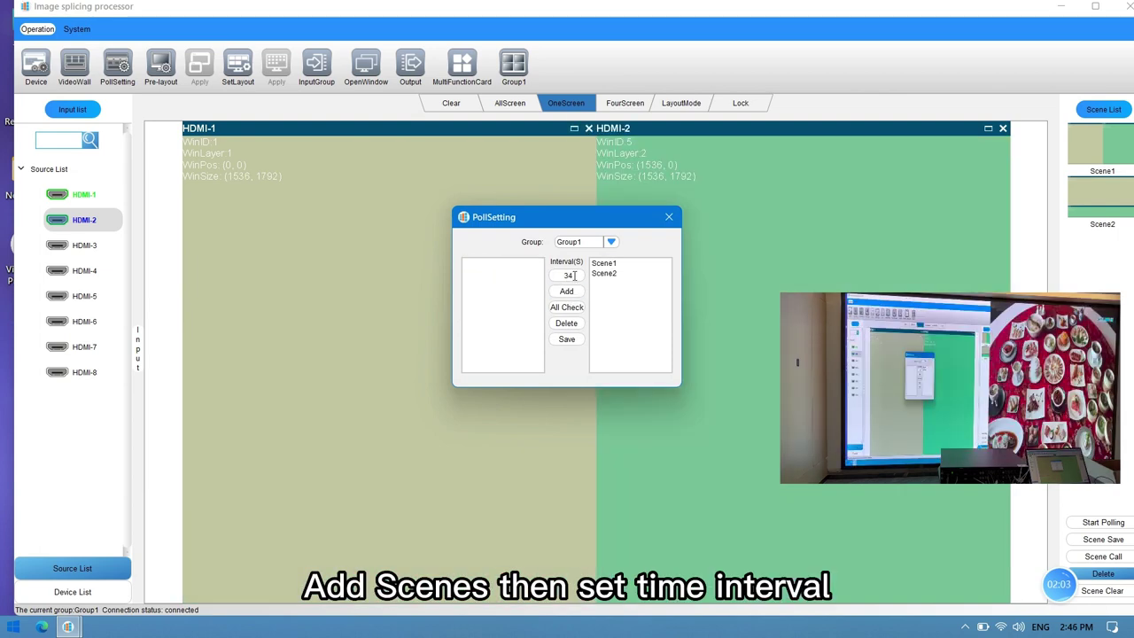
type("5")
left_click(566, 339)
left_click(624, 333)
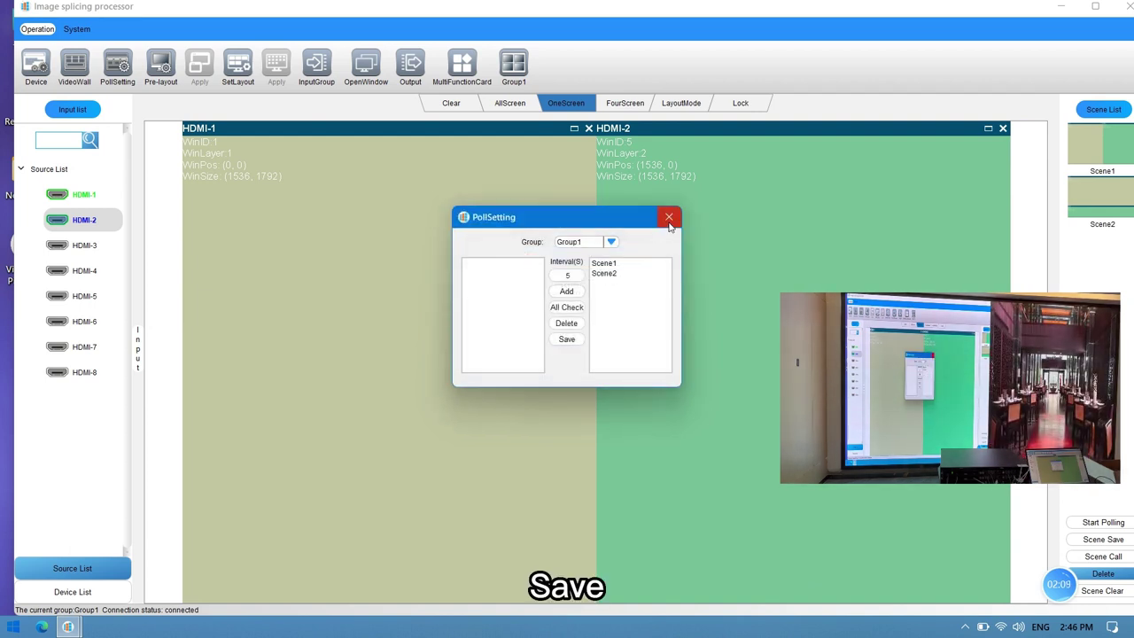
left_click(670, 220)
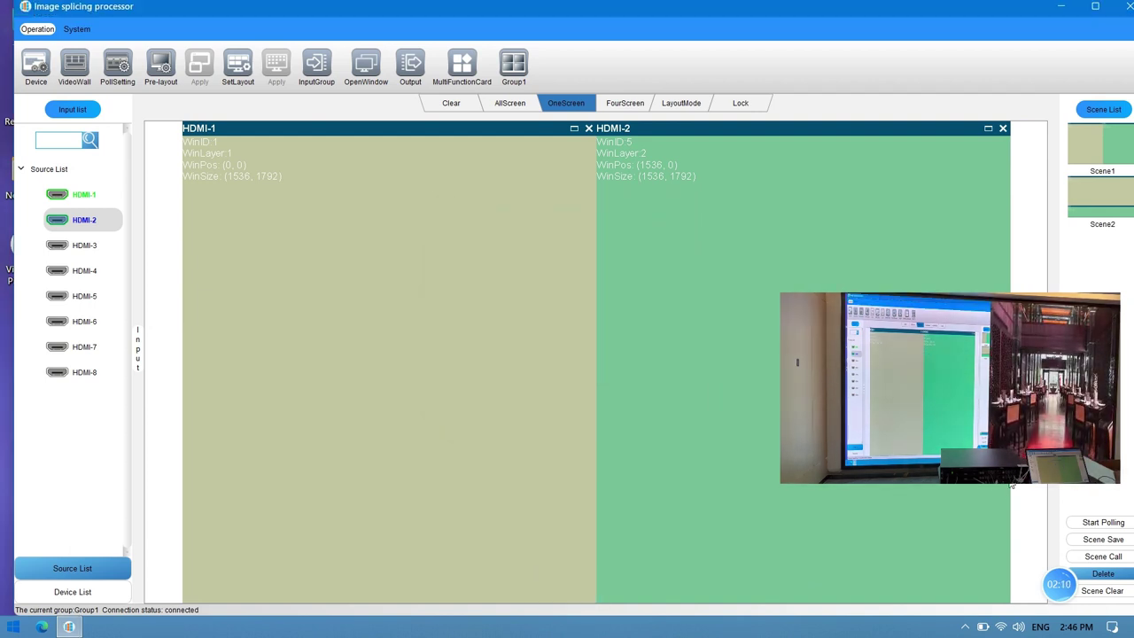
Start polling, alternating the wall between Scene1's columns and Scene2's top-bottom split.
left_click(1103, 522)
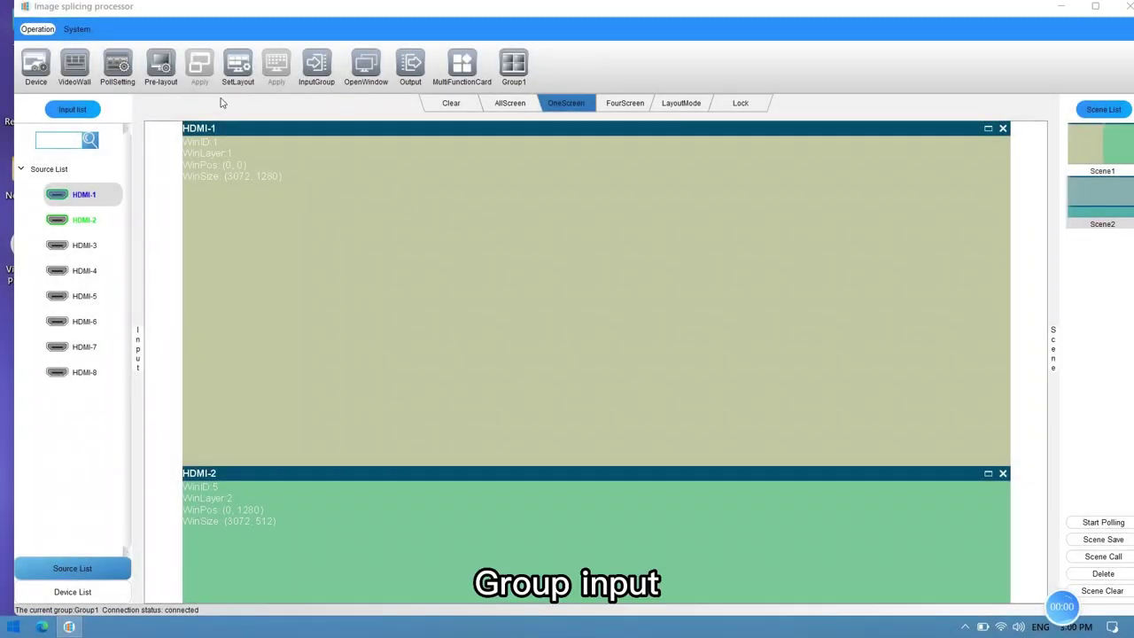
Create InputGroup1 containing HDMI-1 and save it.
left_click(317, 69)
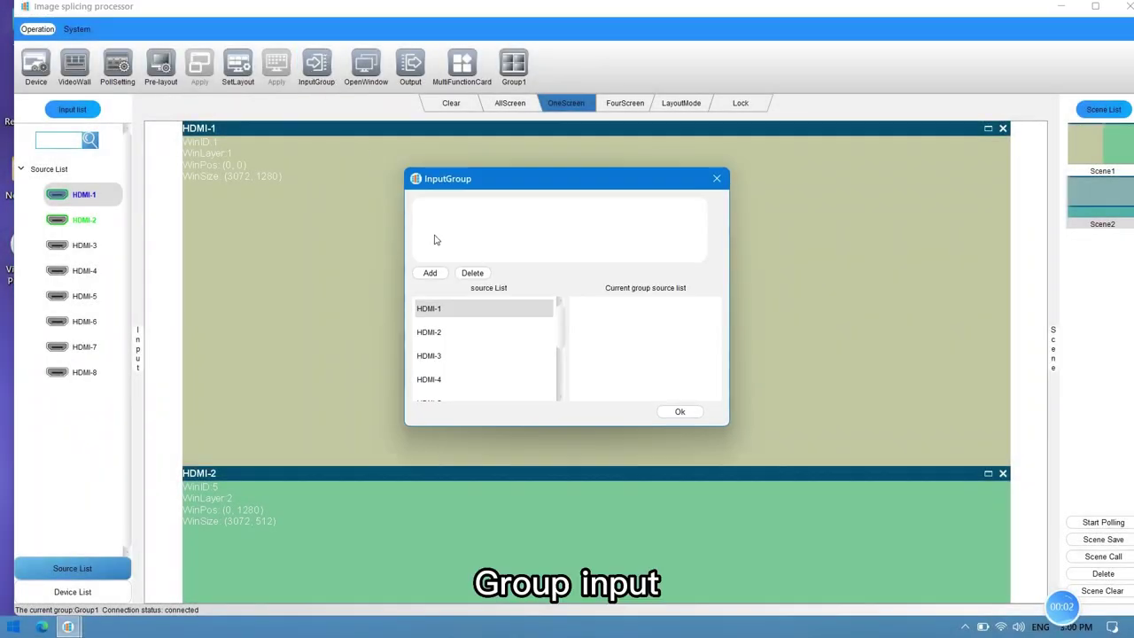
left_click(430, 273)
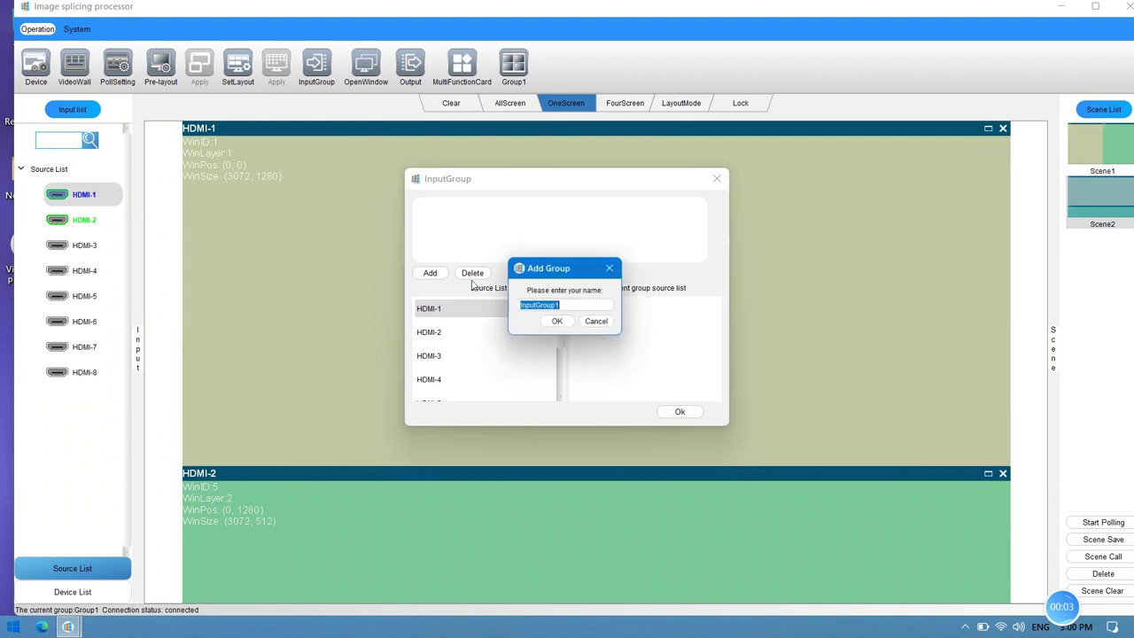
left_click(558, 325)
left_click_drag(501, 319, 600, 322)
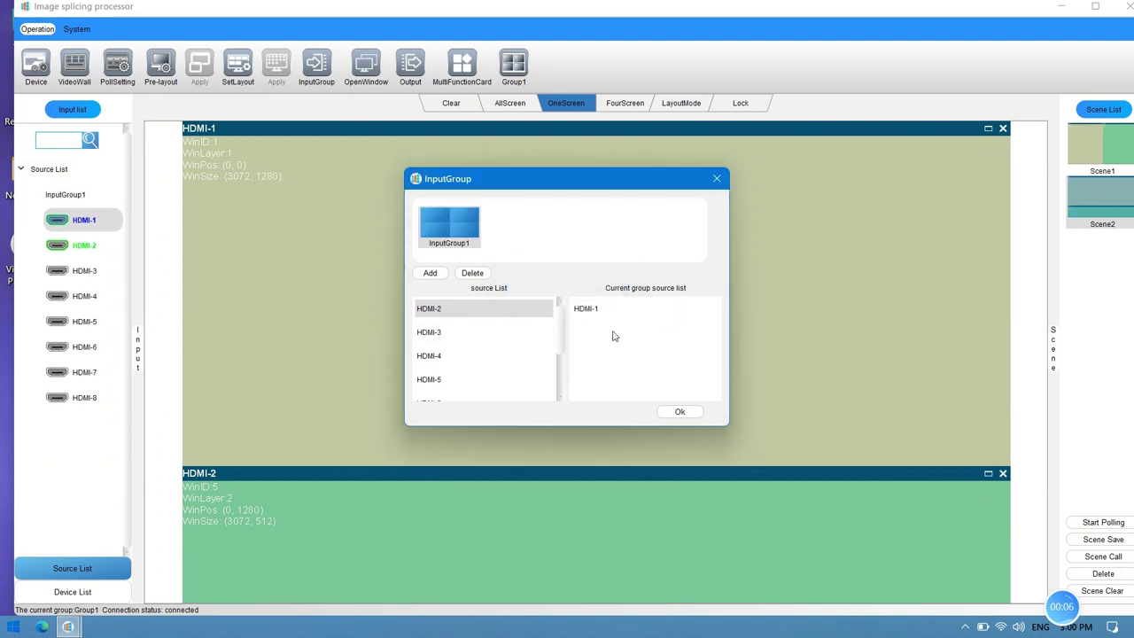
left_click(677, 411)
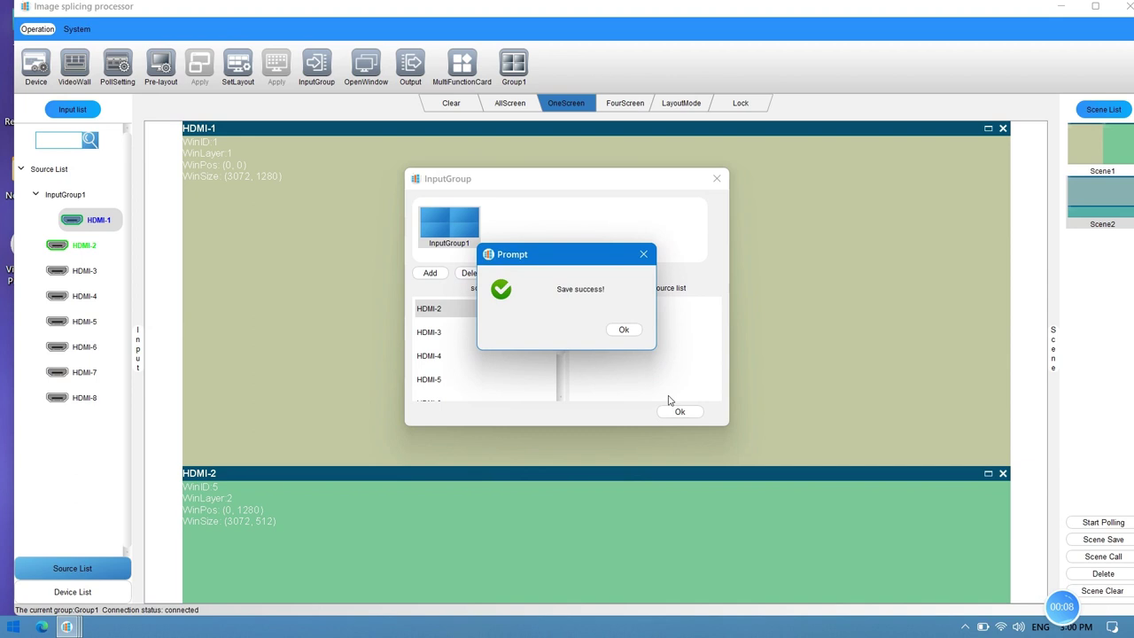
left_click(623, 329)
Create InputGroup2 containing HDMI-2, save it, and close the group manager.
left_click(429, 273)
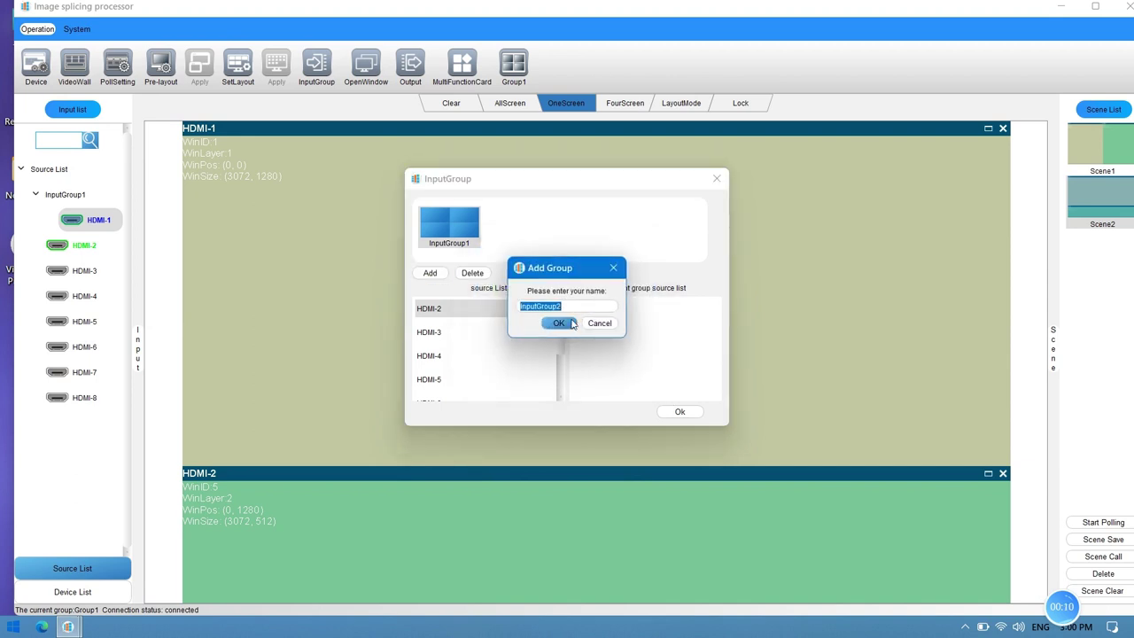
left_click(558, 324)
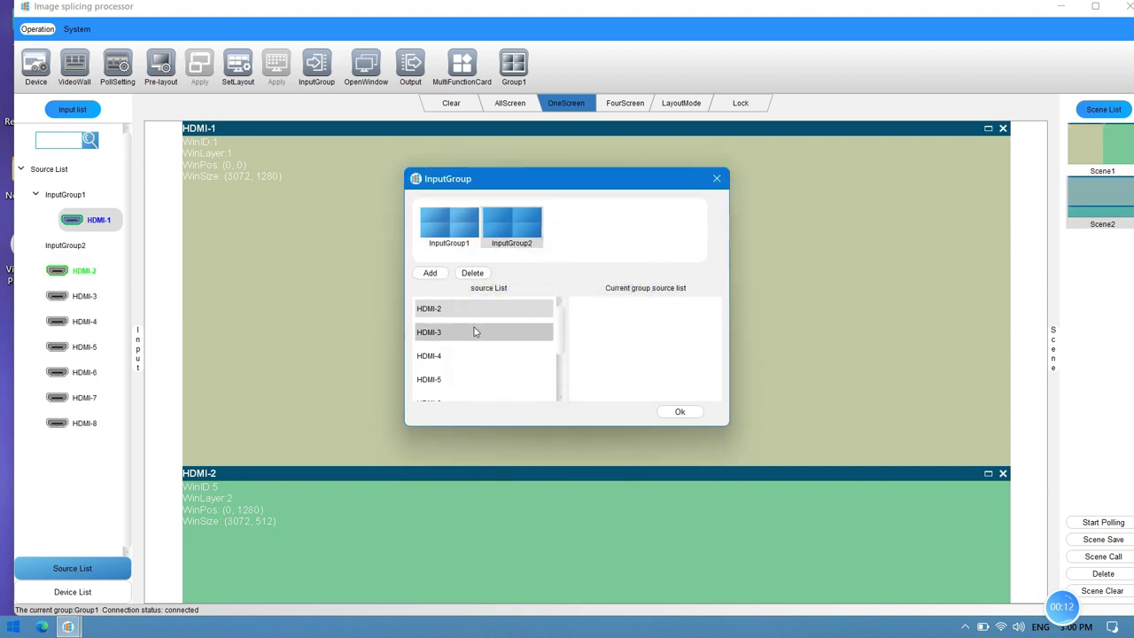
left_click_drag(474, 331, 495, 308)
left_click(677, 409)
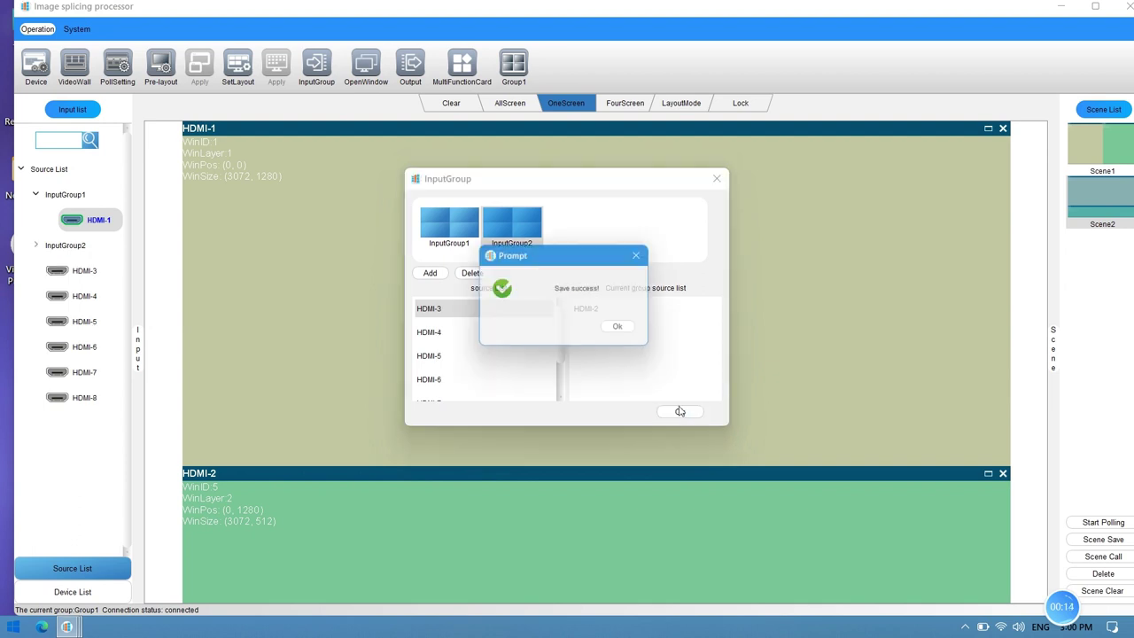
left_click(624, 331)
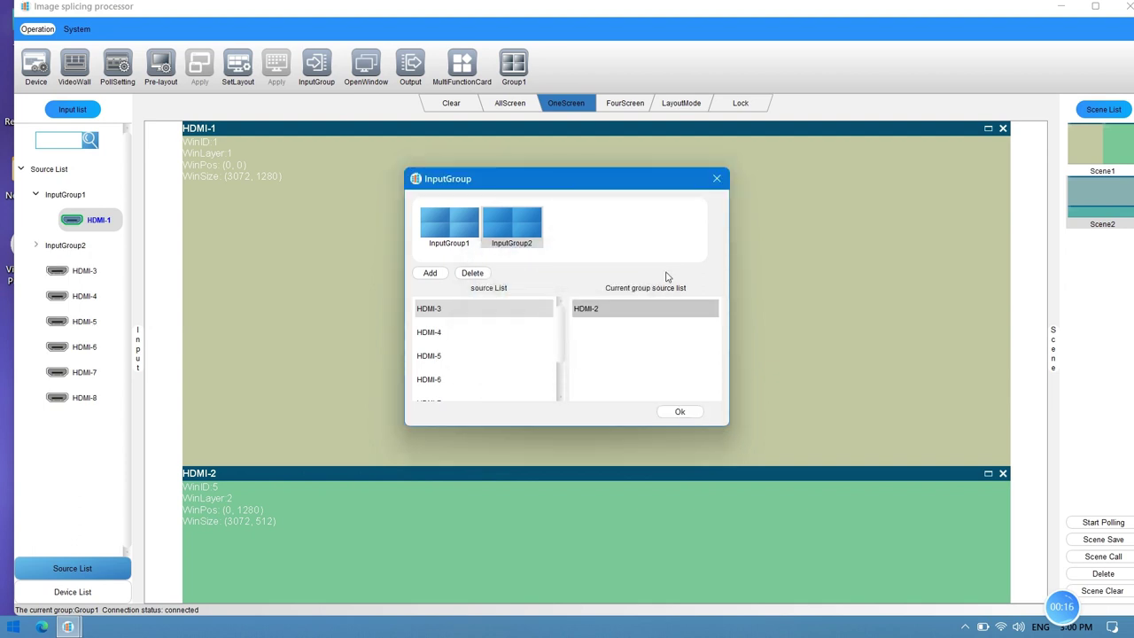
left_click(716, 180)
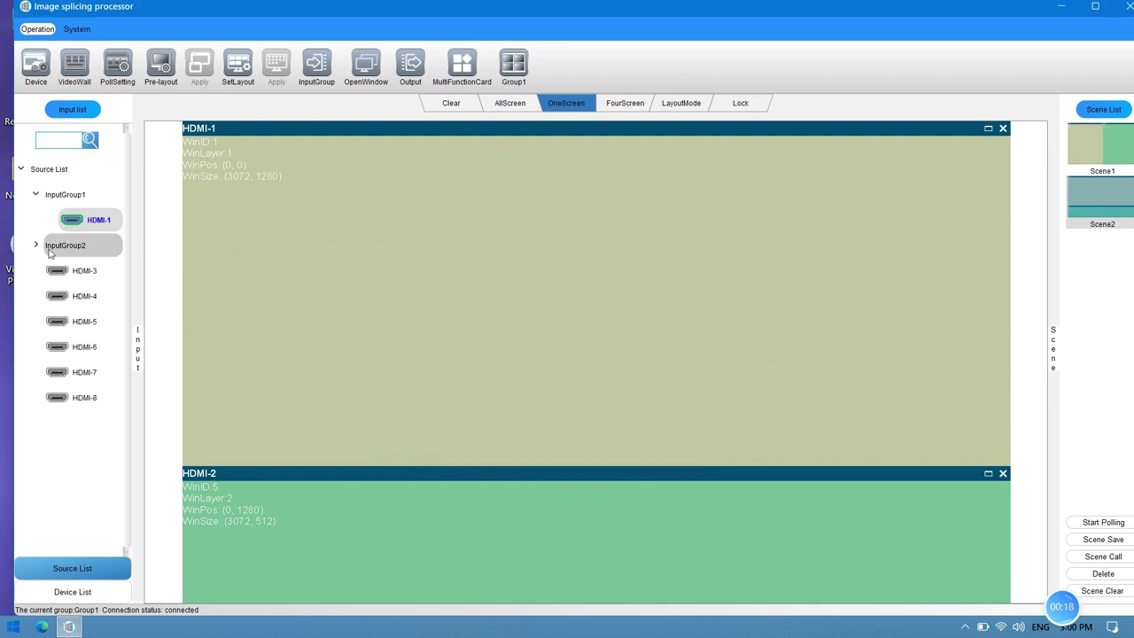